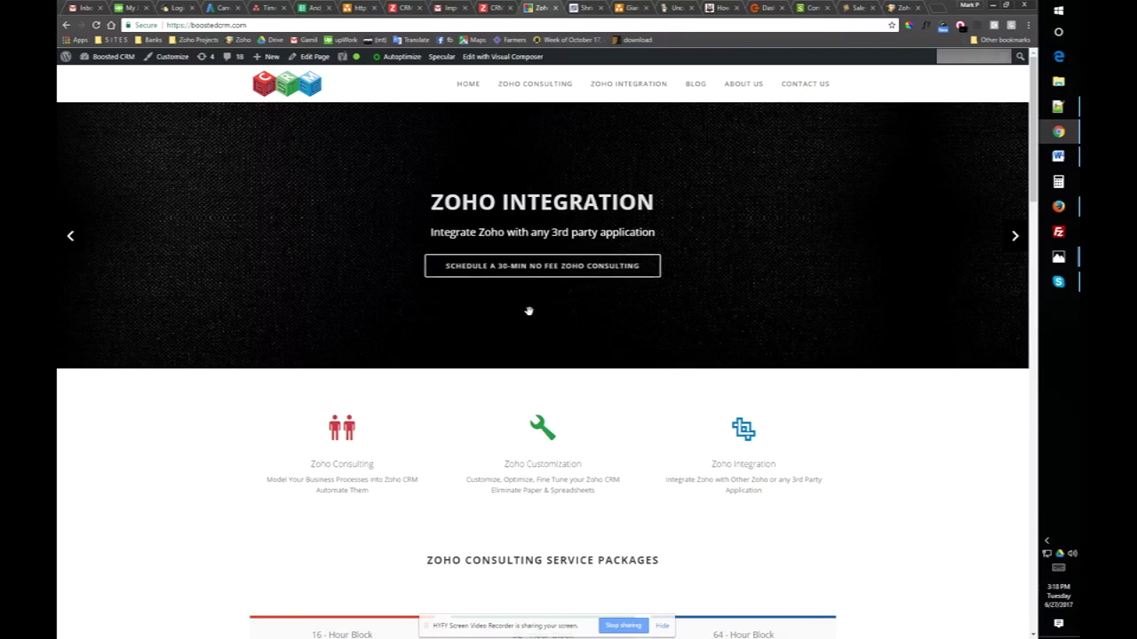
- Switch Chrome to the WordPress Dashboard tab of the Boosted CRM site
click(763, 8)
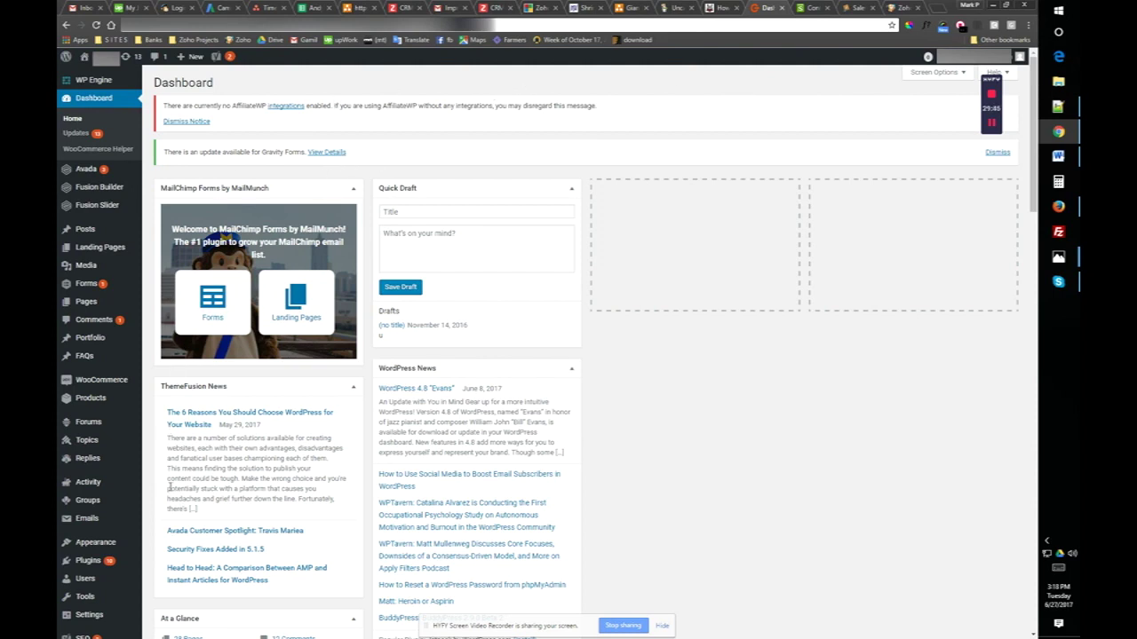
- Go to the WooCommerce Orders list and start a new blank order
click(113, 386)
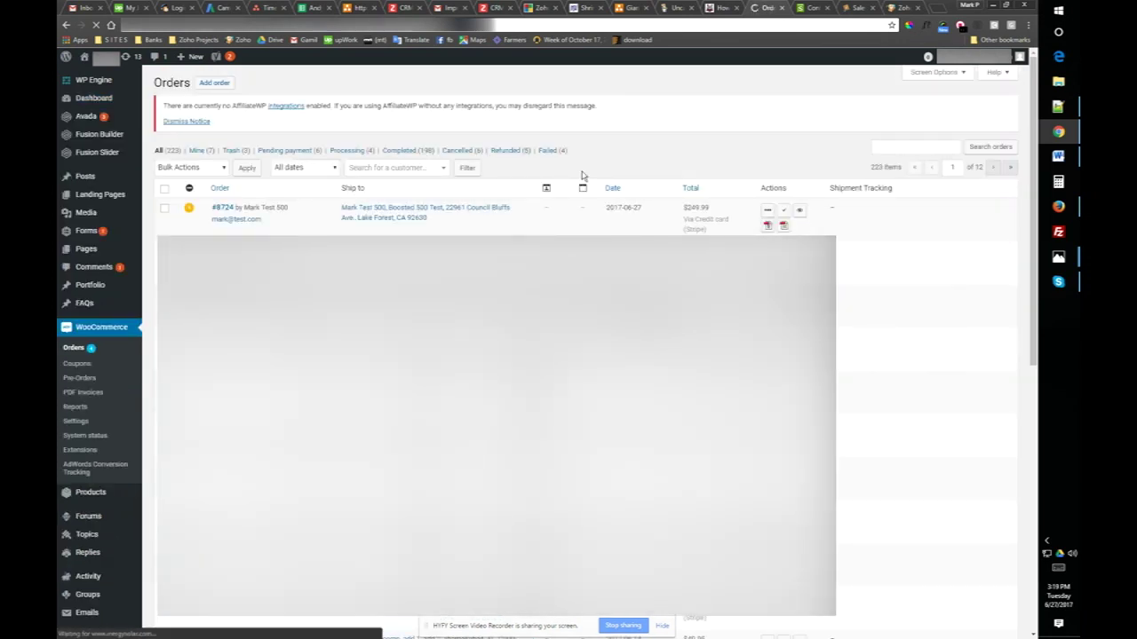
mouse_move(990, 80)
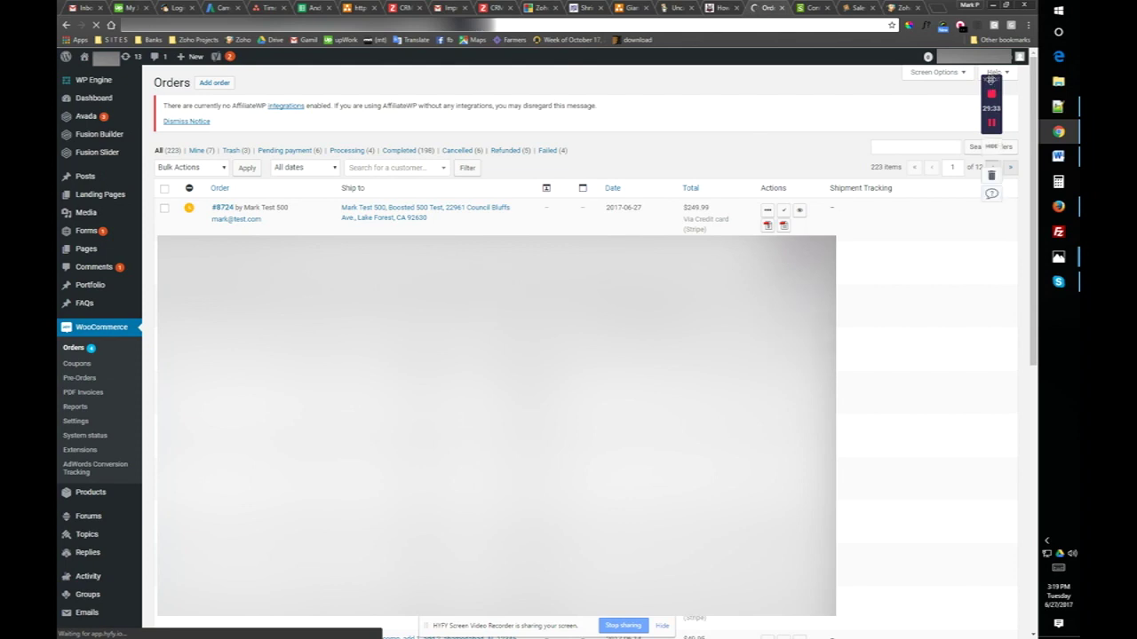
drag(990, 80, 994, 566)
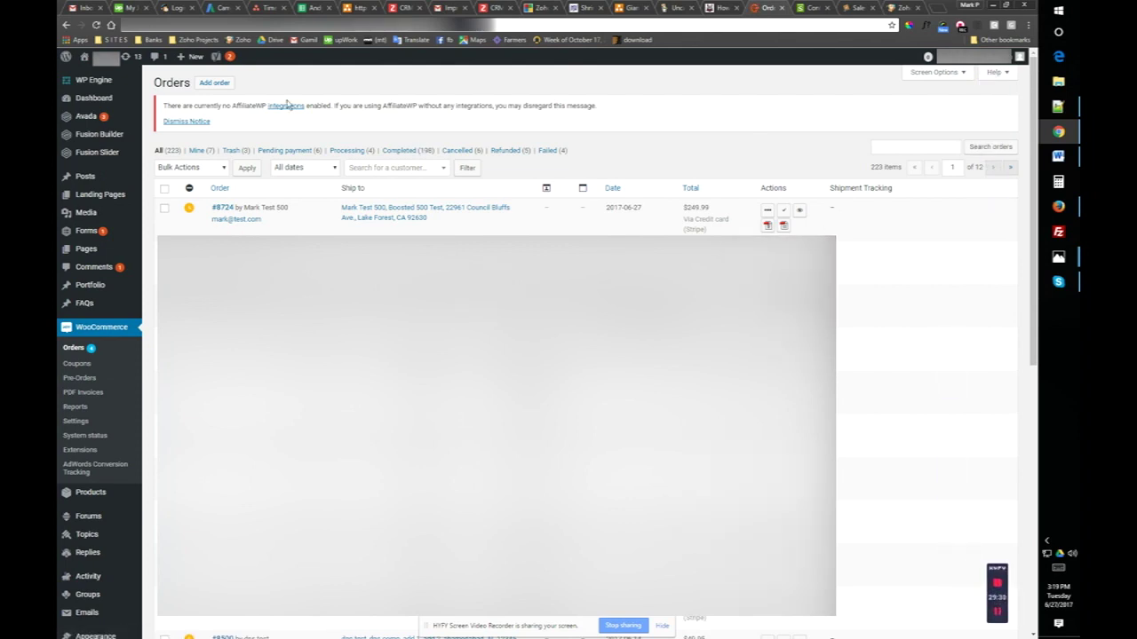
click(220, 84)
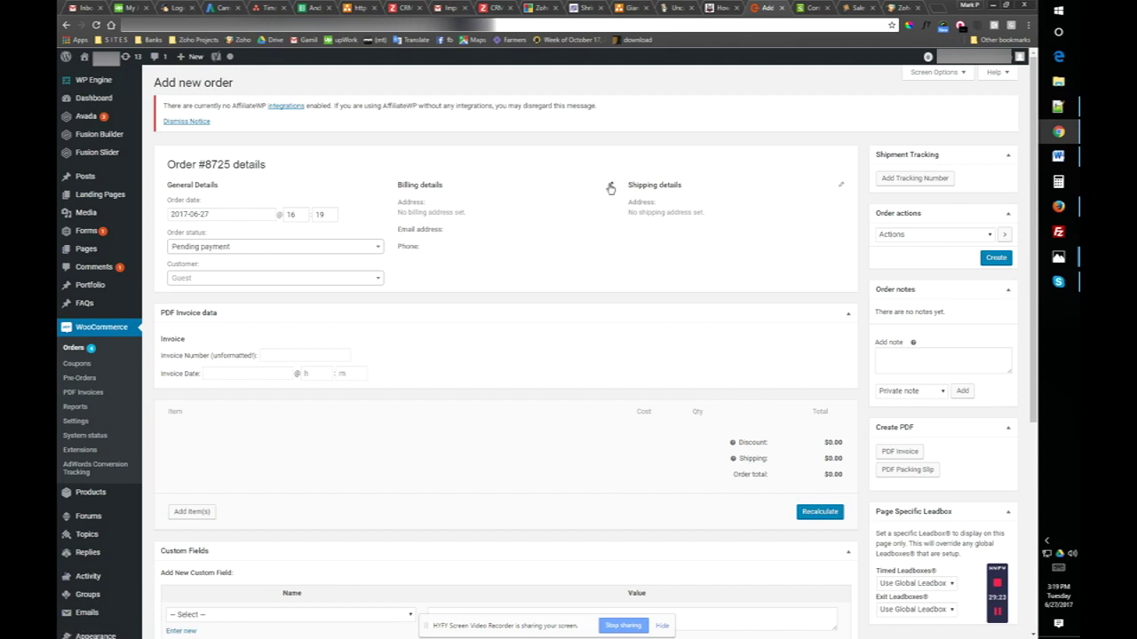
- Enter the customer's billing first name, last name and company name
click(610, 185)
click(416, 222)
text(Tester)
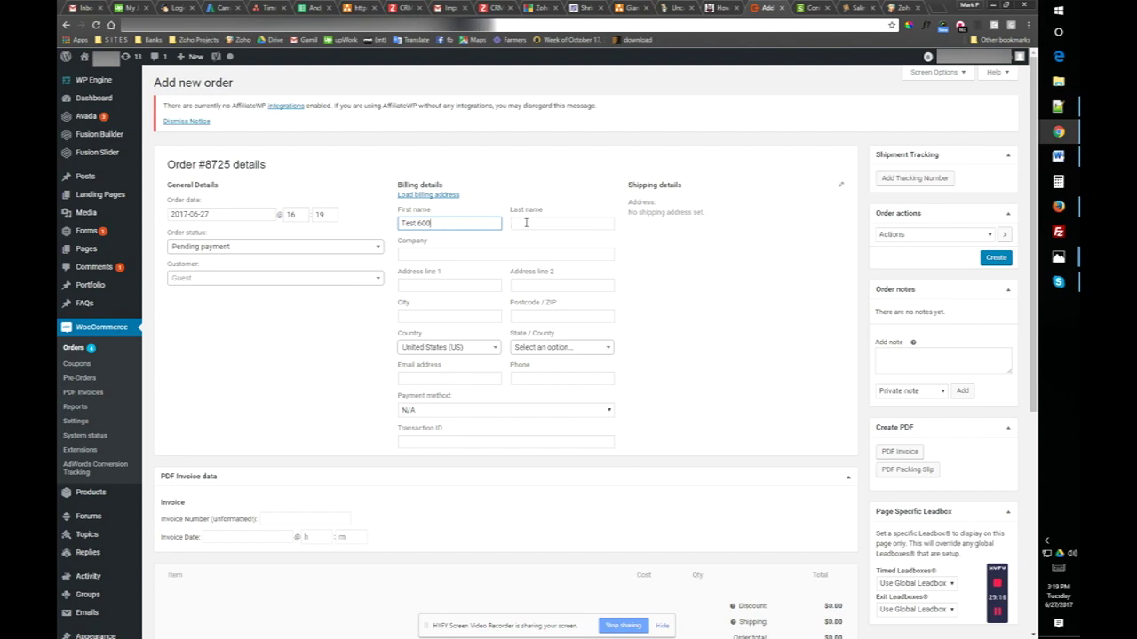
drag(449, 223, 385, 223)
key(ctrl+c)
key(BackSpace)
click(563, 223)
key(ctrl+v)
click(444, 225)
text(Ma)
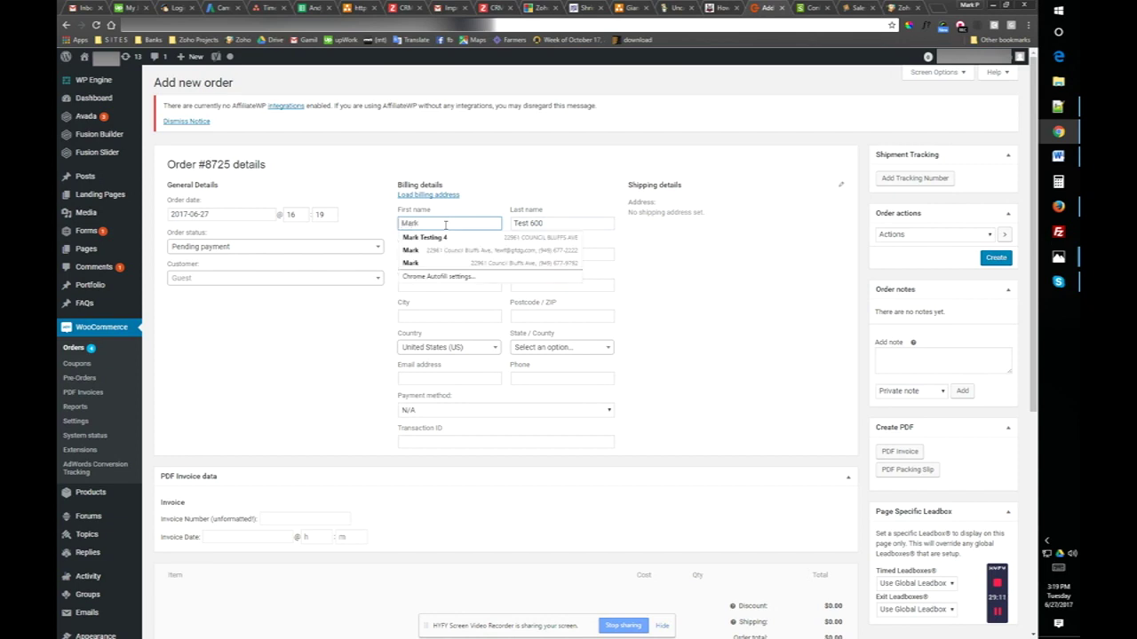
click(533, 167)
click(415, 256)
text(Boosted CRM Test 600)
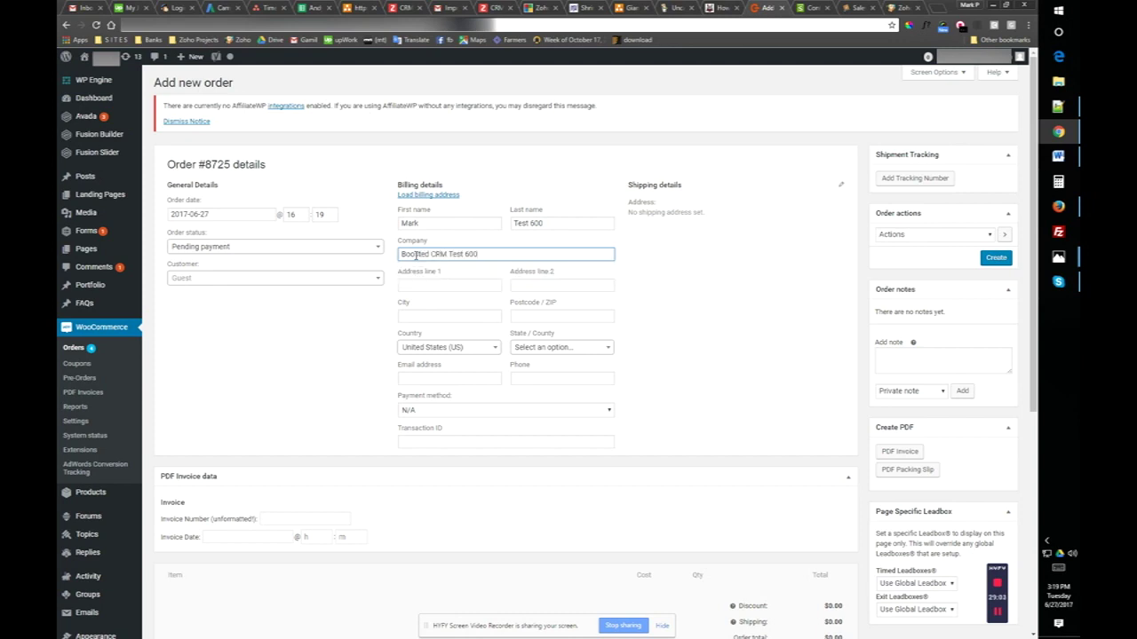
- Autofill the billing address from a saved entry and replace the billing e-mail
click(437, 285)
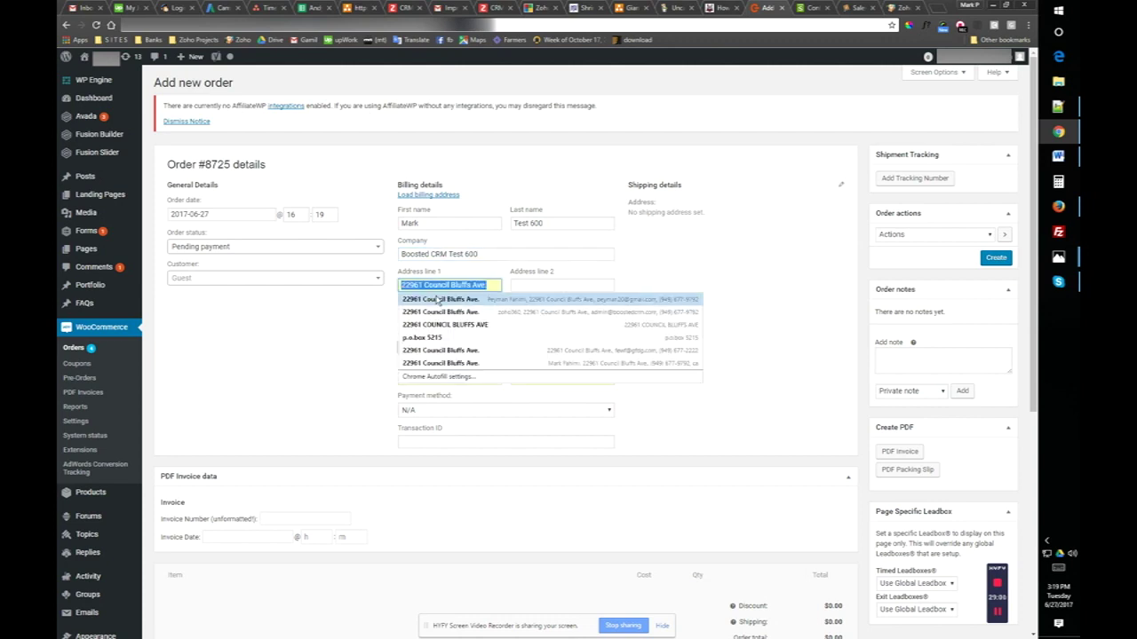
click(439, 302)
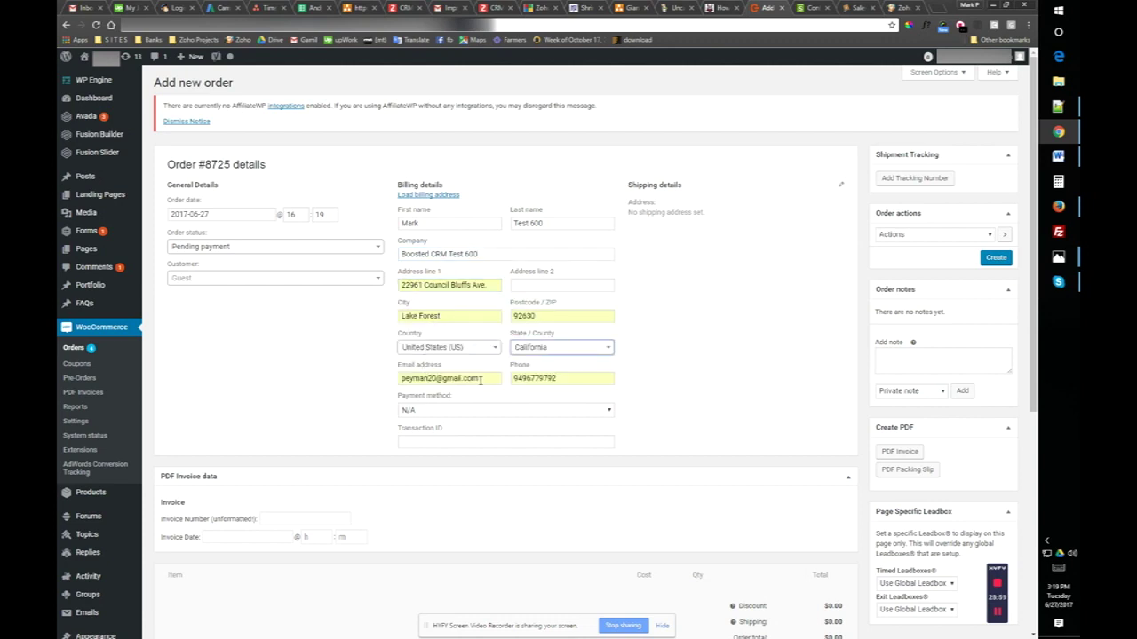
drag(484, 378, 376, 379)
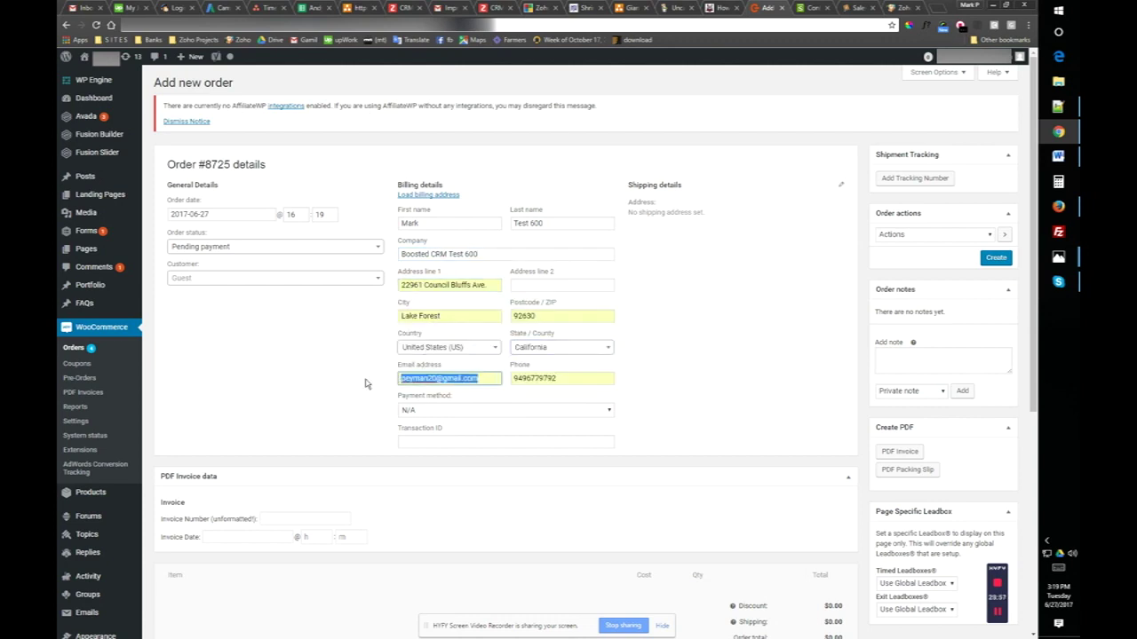
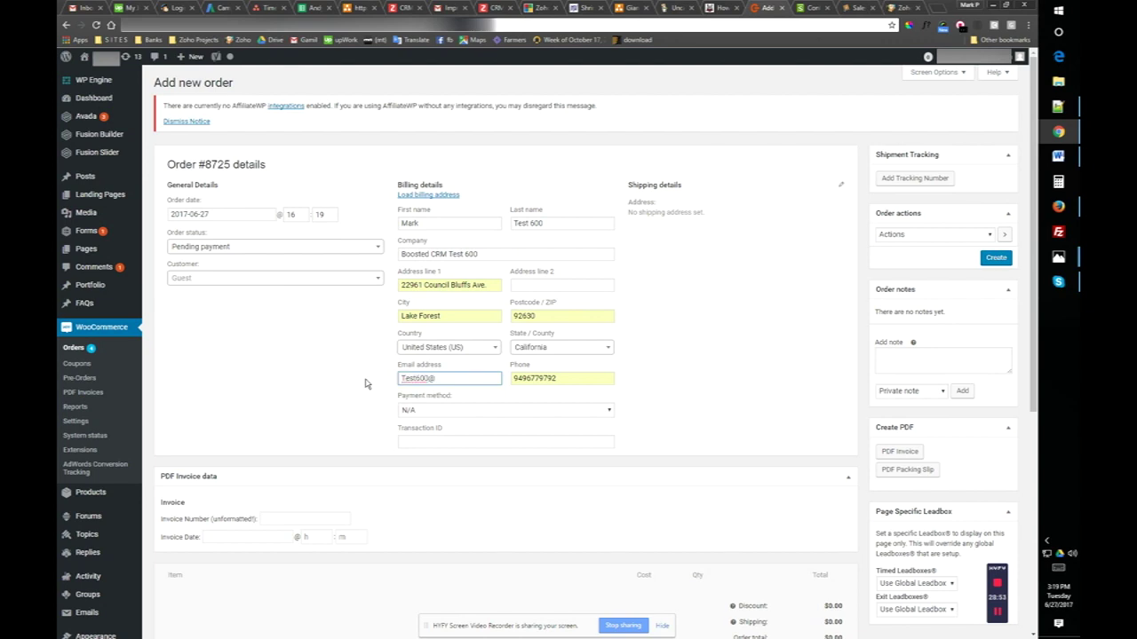
- Choose Credit card (Stripe) payment with a transaction ID, and open shipping details for editing
click(435, 414)
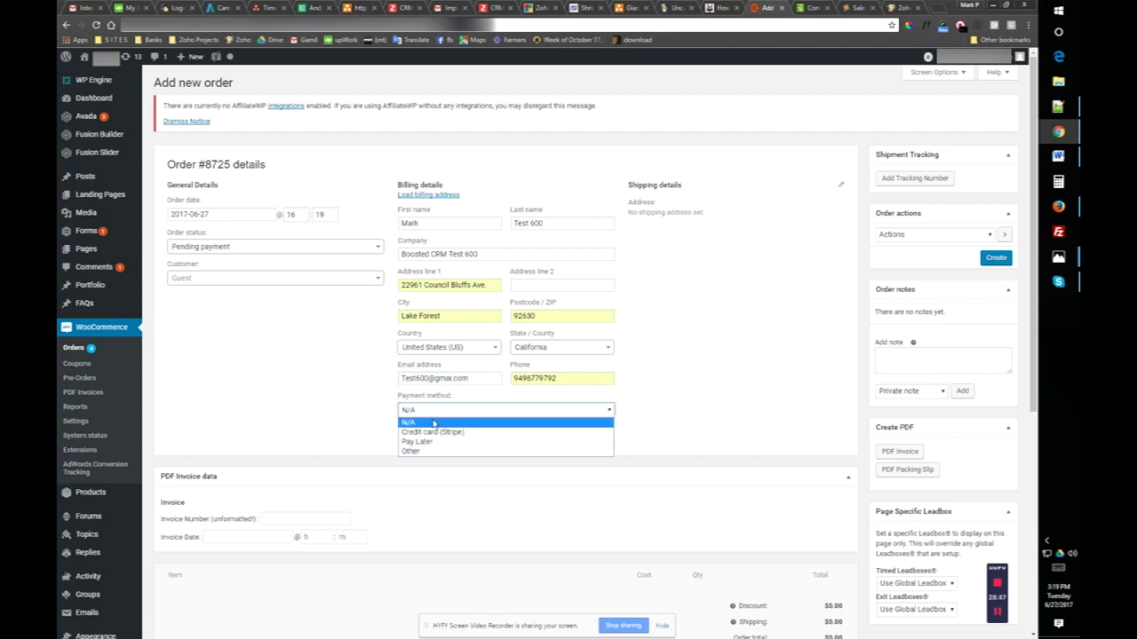
click(432, 432)
click(435, 441)
text(987654321)
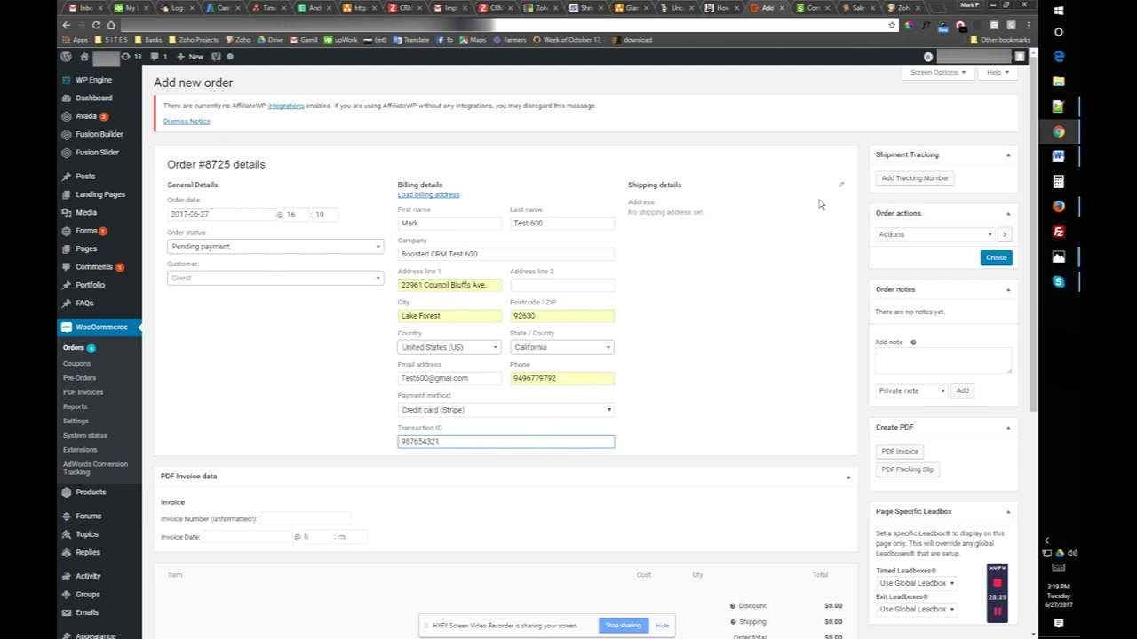
click(841, 184)
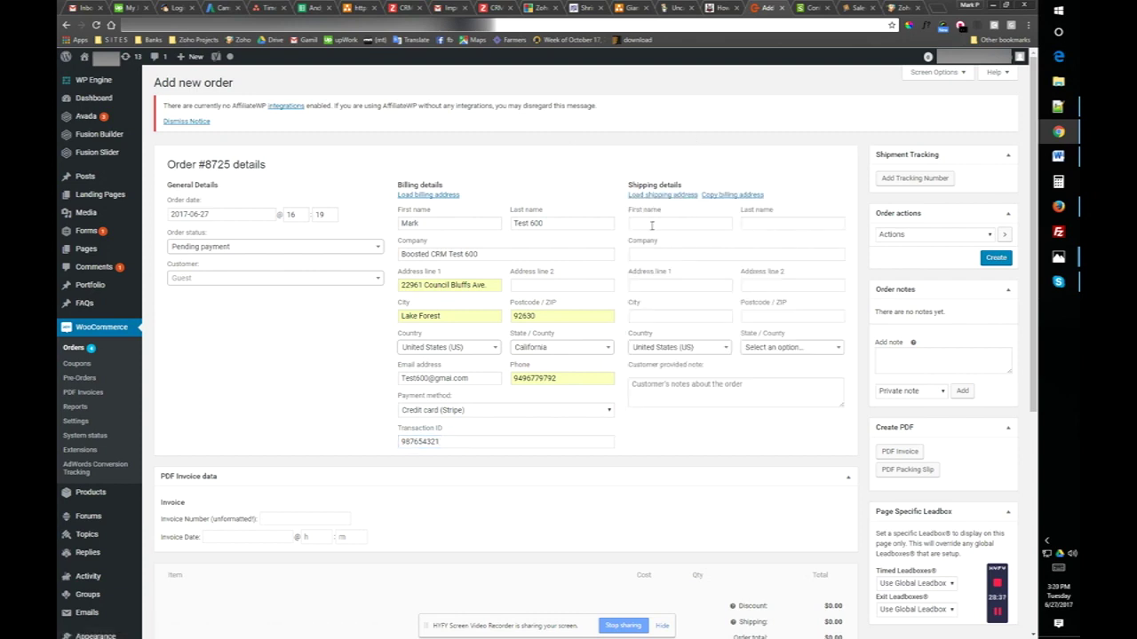
- Copy the billing address into shipping details and confirm the overwrite
click(743, 194)
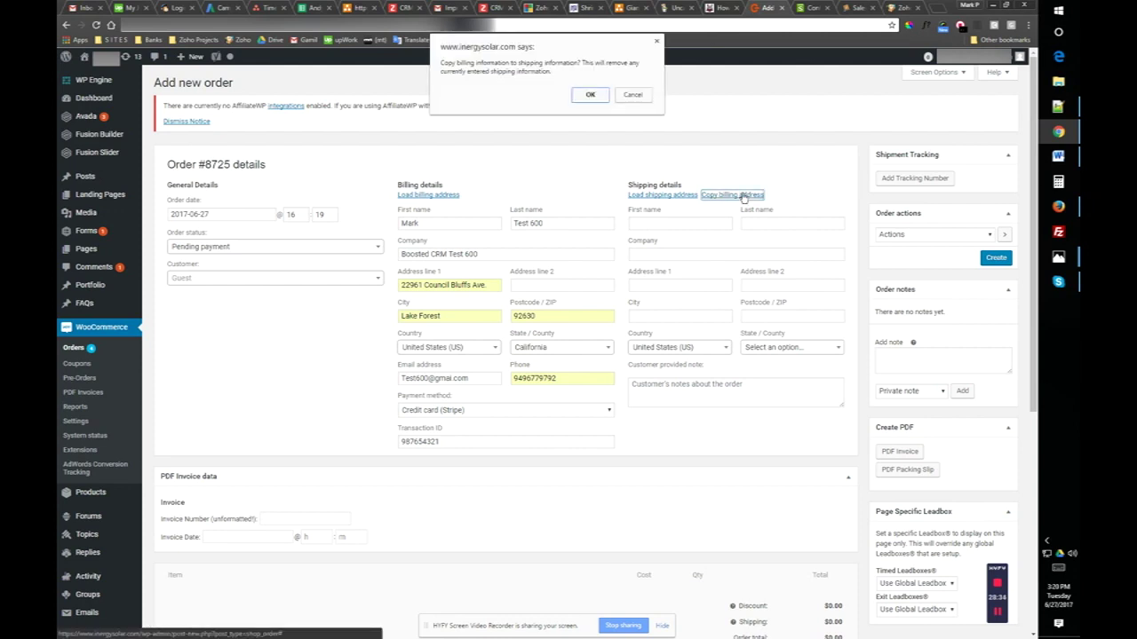
click(589, 94)
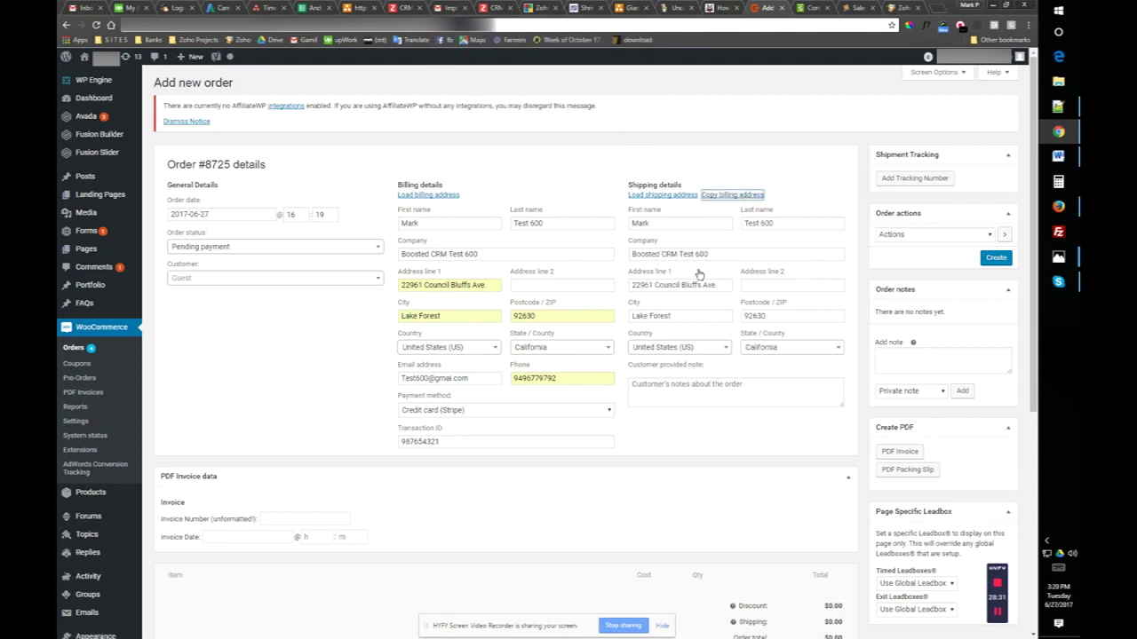
click(213, 325)
scroll(213, 324, down, 4)
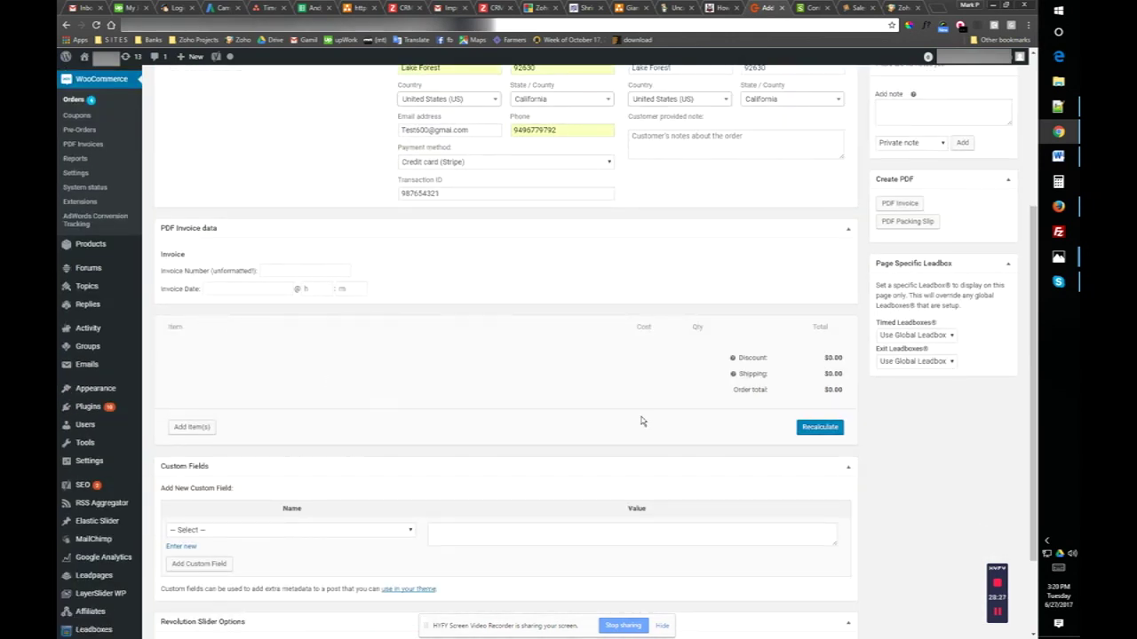
- Search products for 'rap' and add the two items priced $74.99 and $1,899.99
click(191, 427)
click(656, 430)
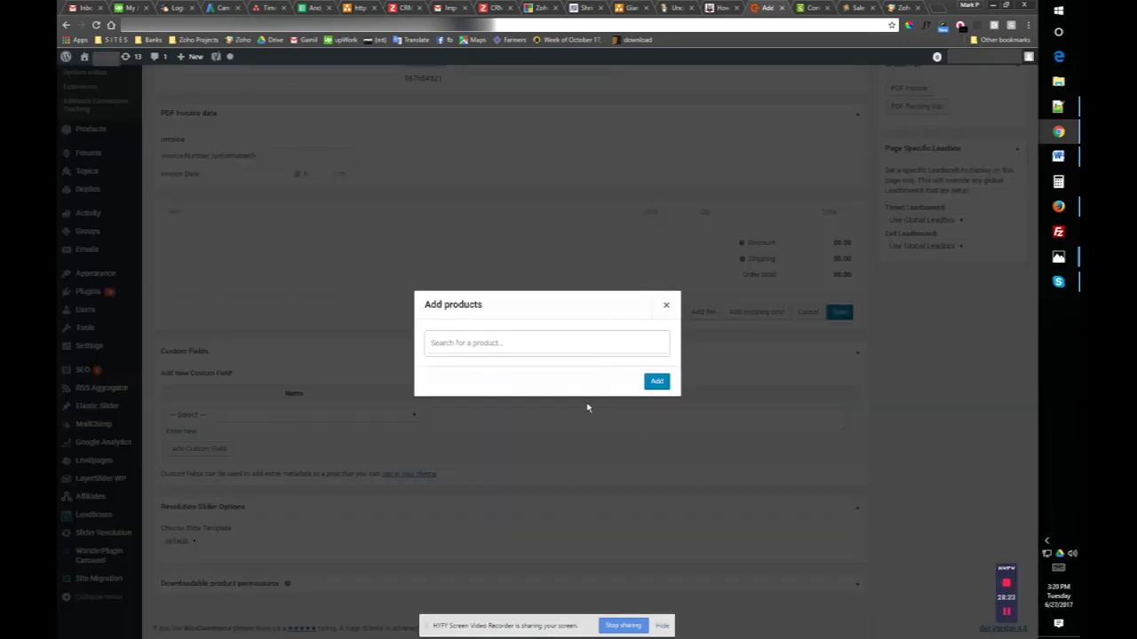
click(466, 342)
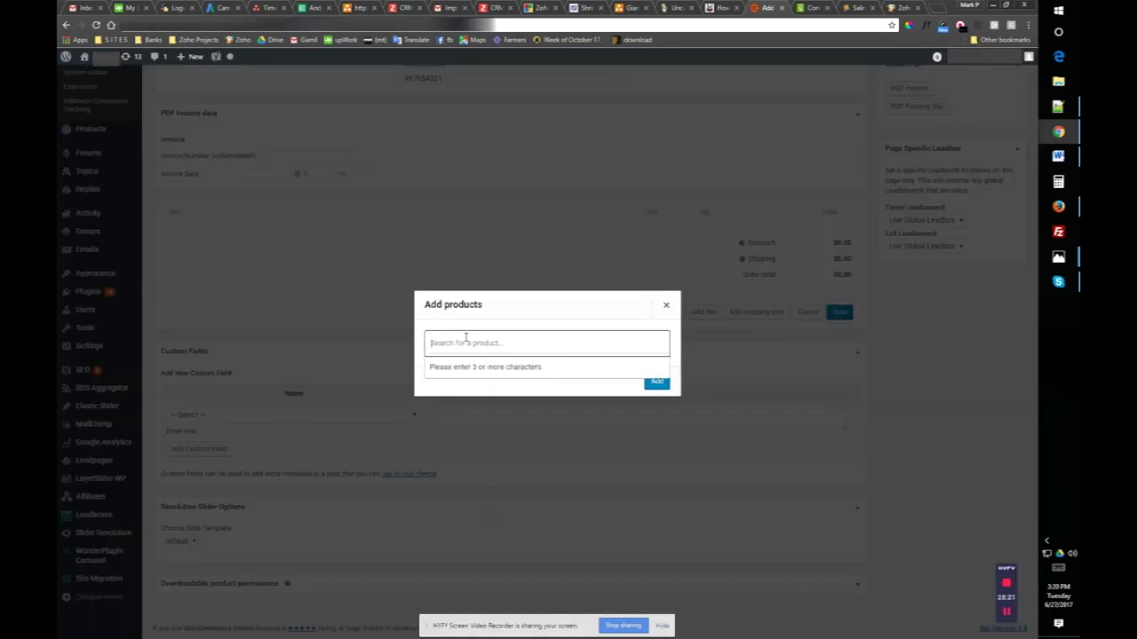
text(rap)
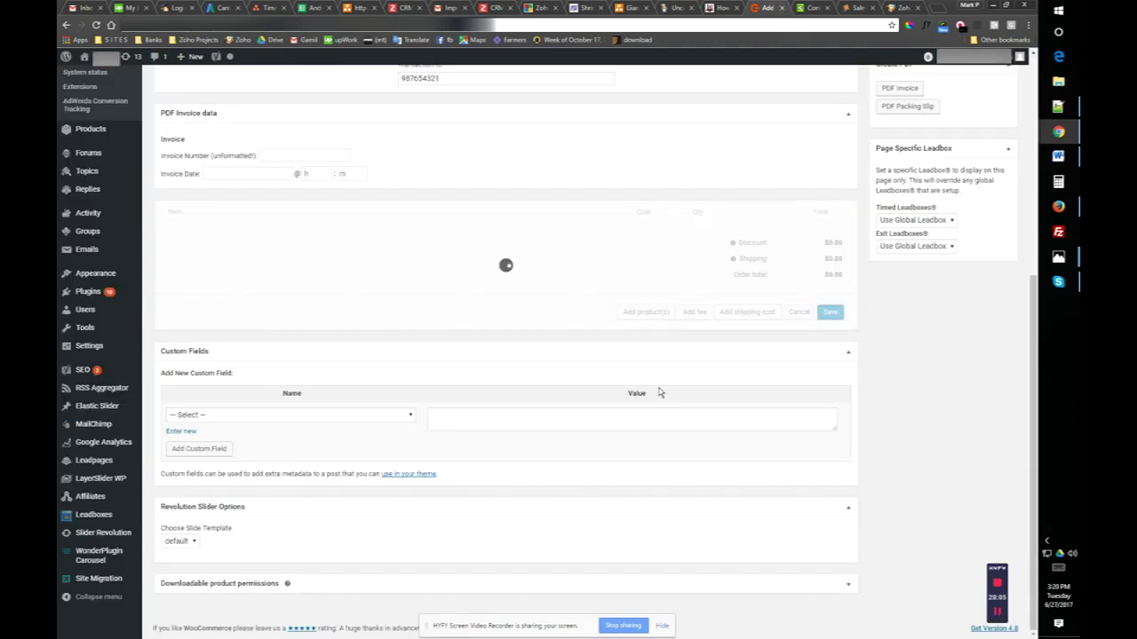
click(659, 391)
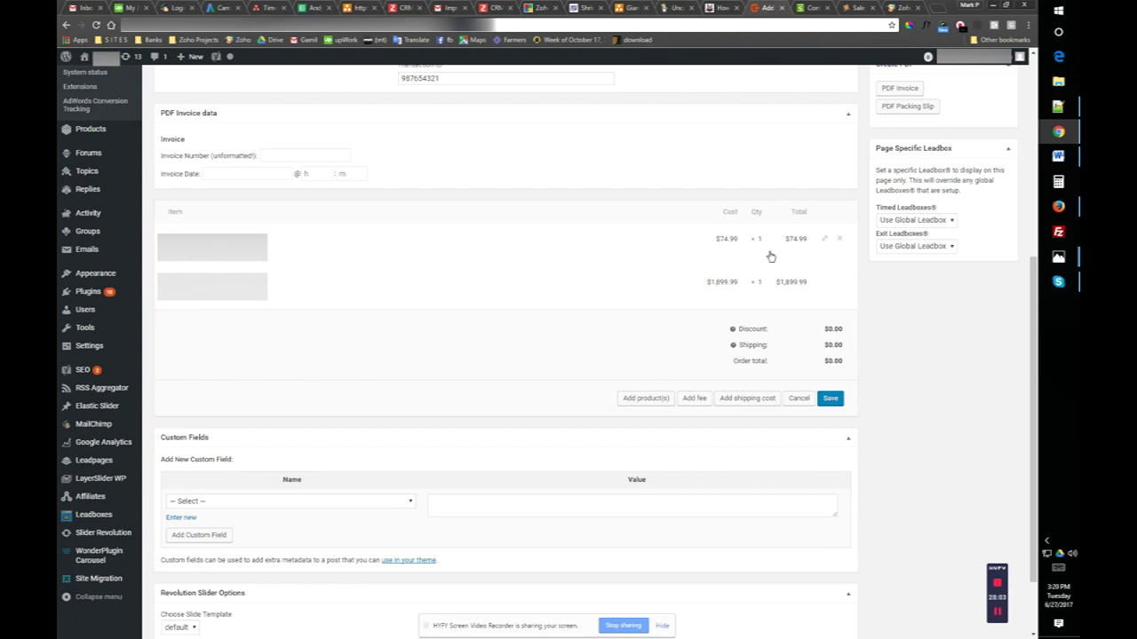
- Set the item quantities to 2 and 3 and save, totalling $5,849.95
click(826, 241)
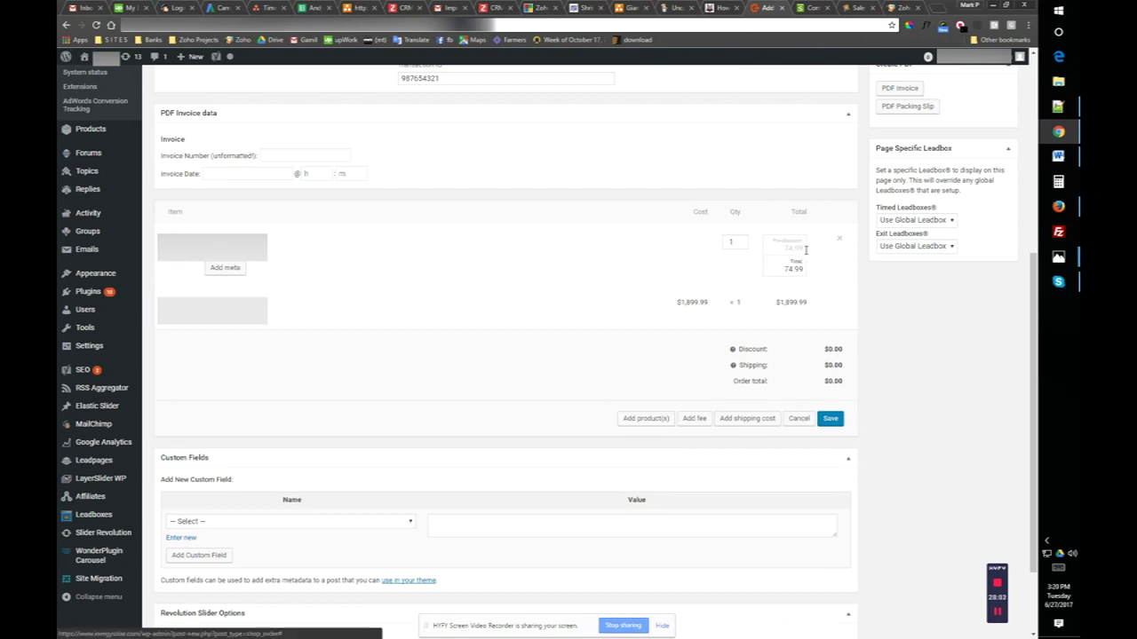
click(742, 239)
click(825, 304)
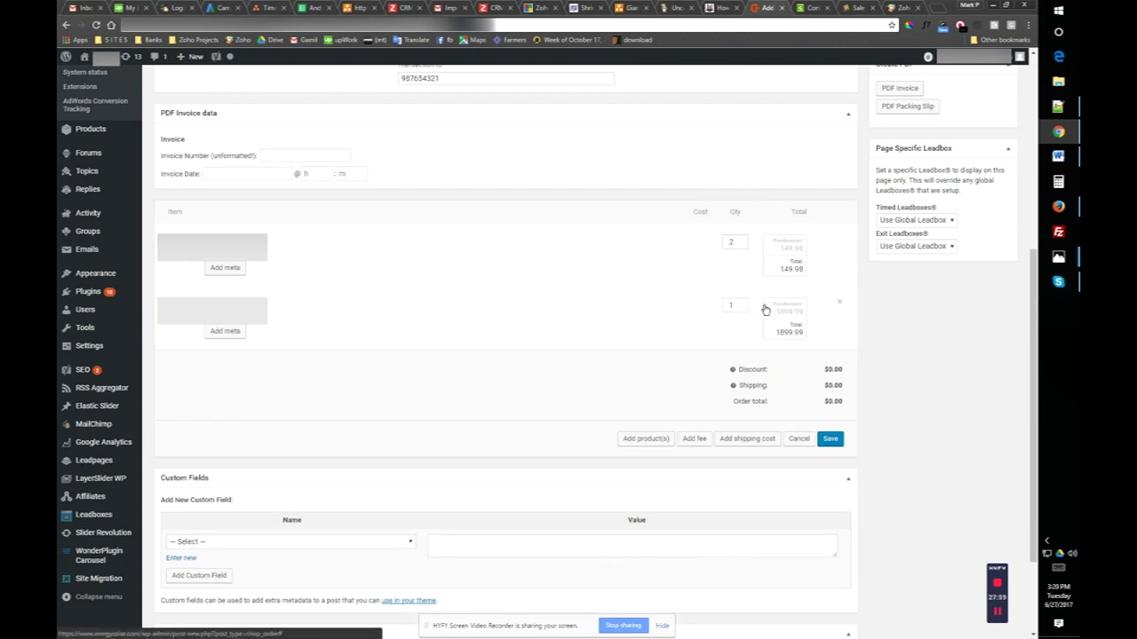
click(741, 304)
click(741, 304)
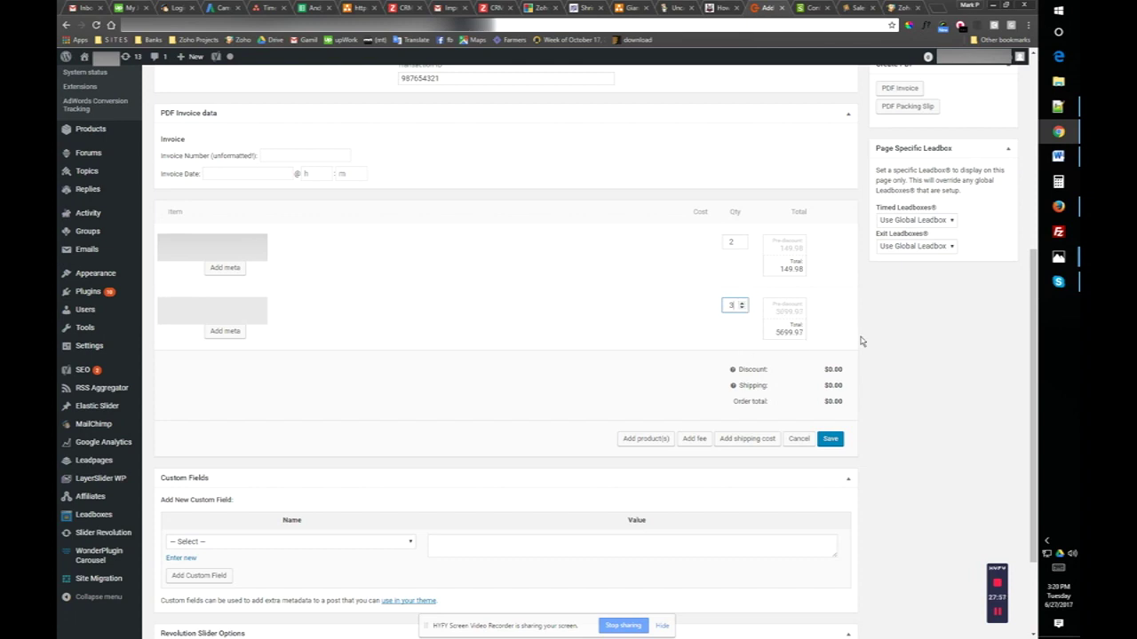
click(830, 441)
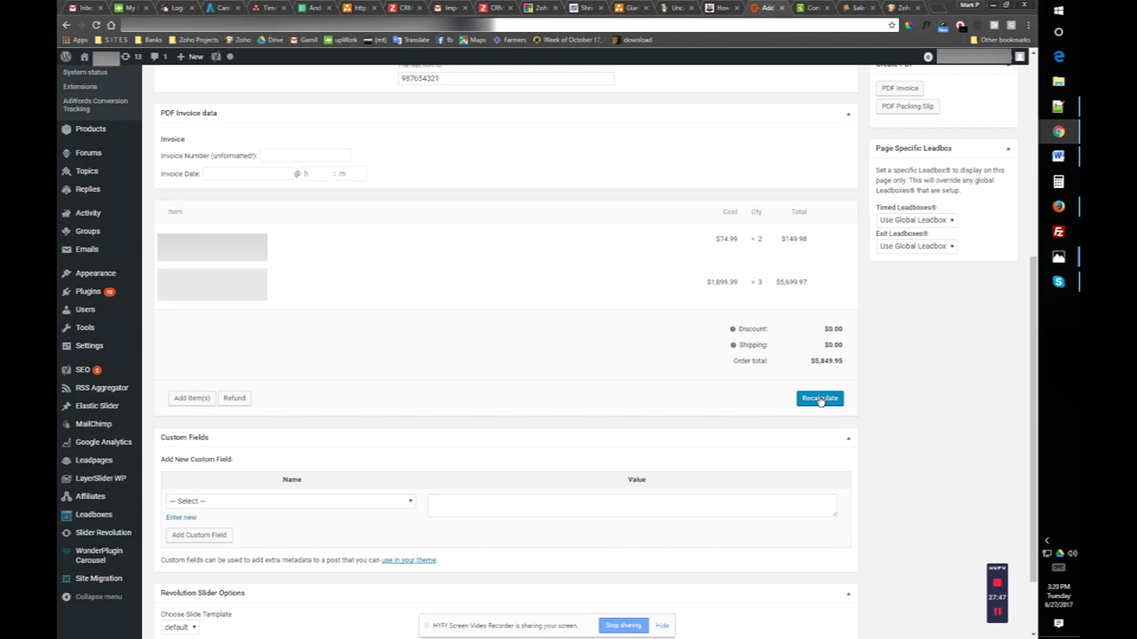
scroll(820, 400, up, 5)
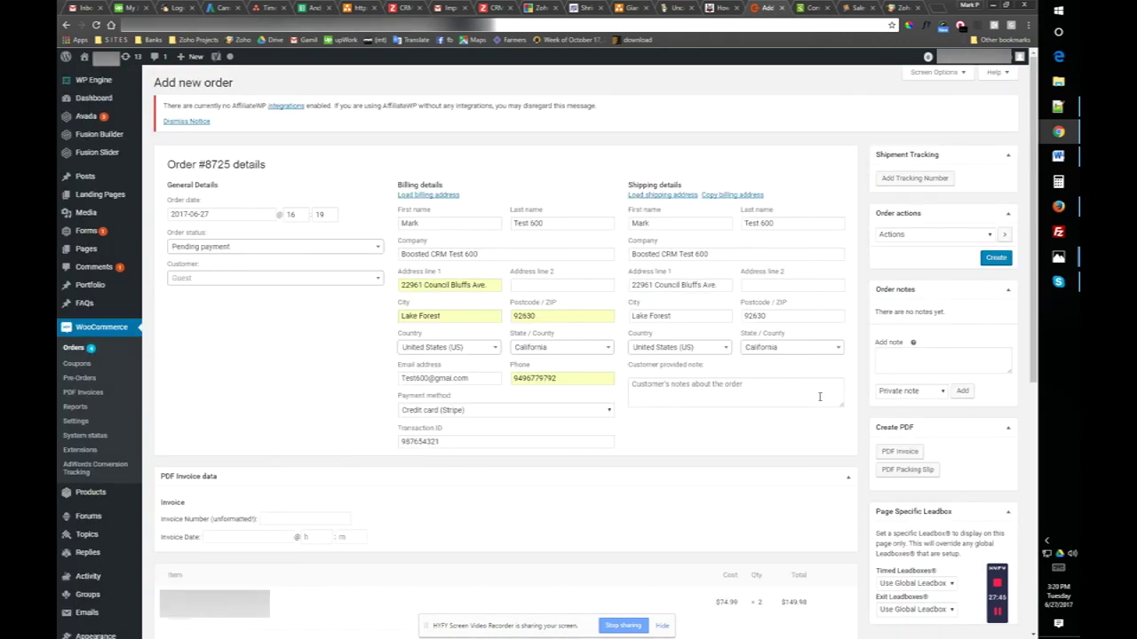
- Change the order status to Processing and create the order
click(317, 248)
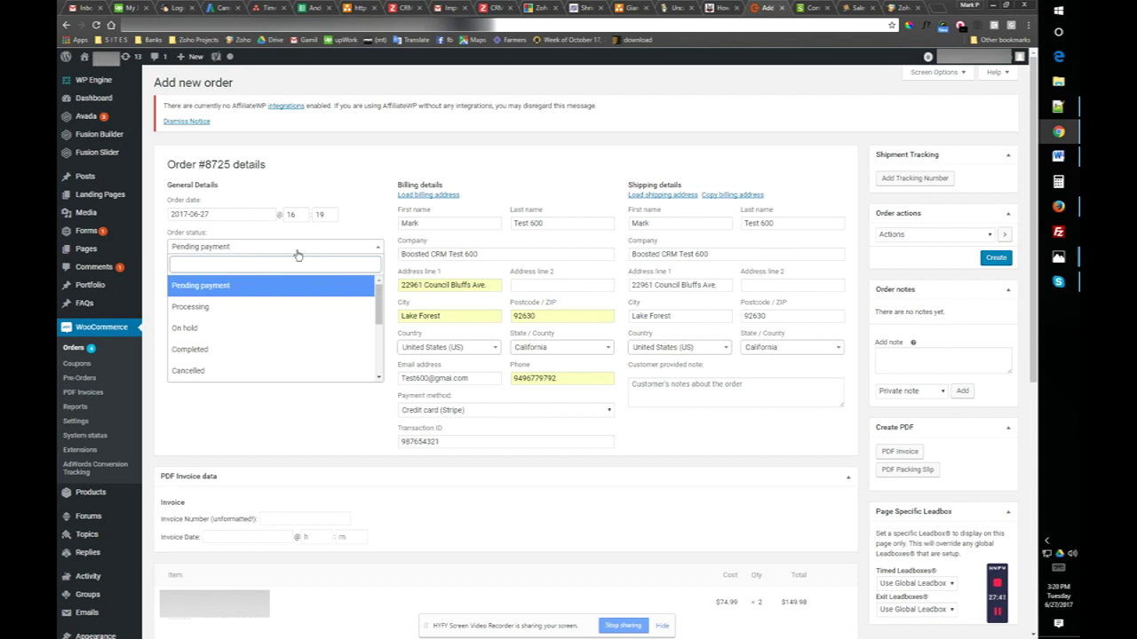
click(215, 308)
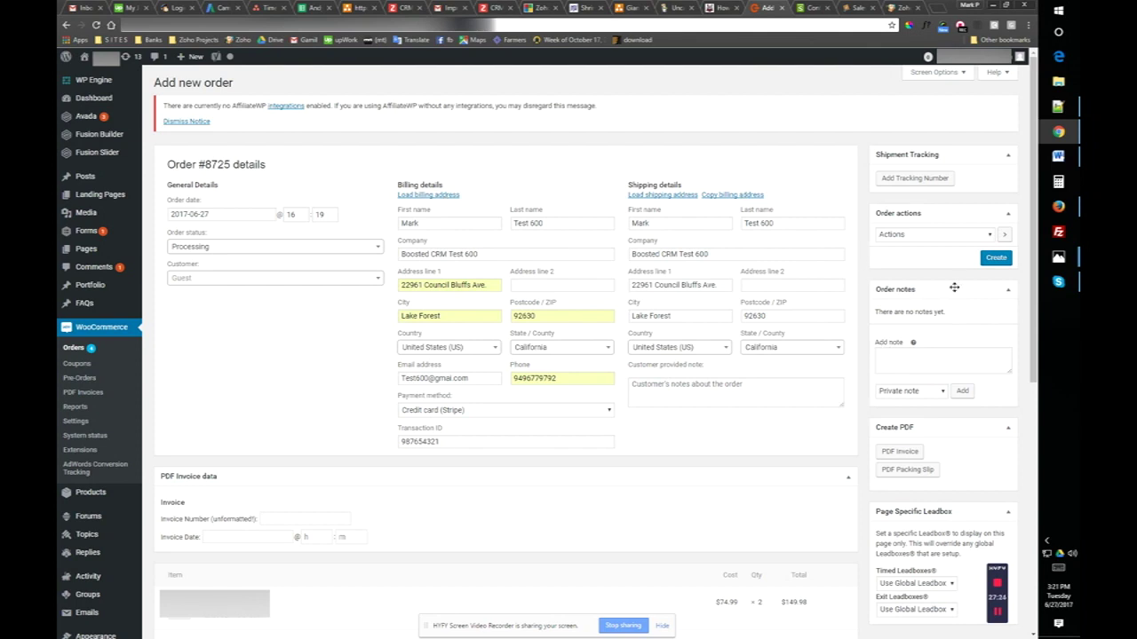
click(994, 258)
click(996, 258)
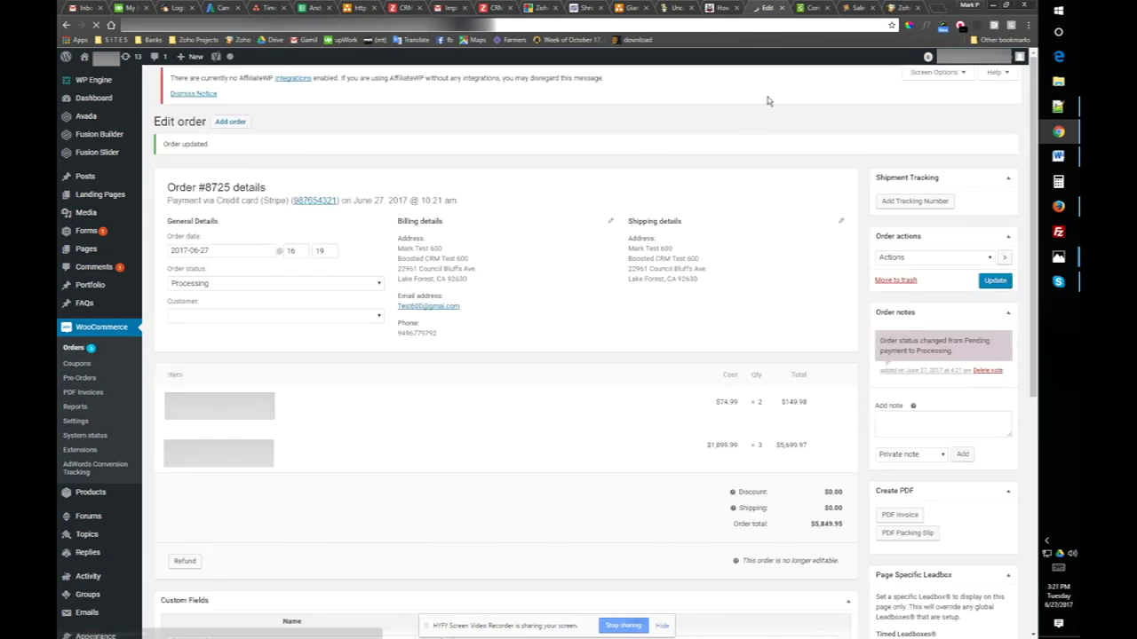
- Reload Zoho Books contacts to pick up the new customer, then view Sales Orders
click(808, 8)
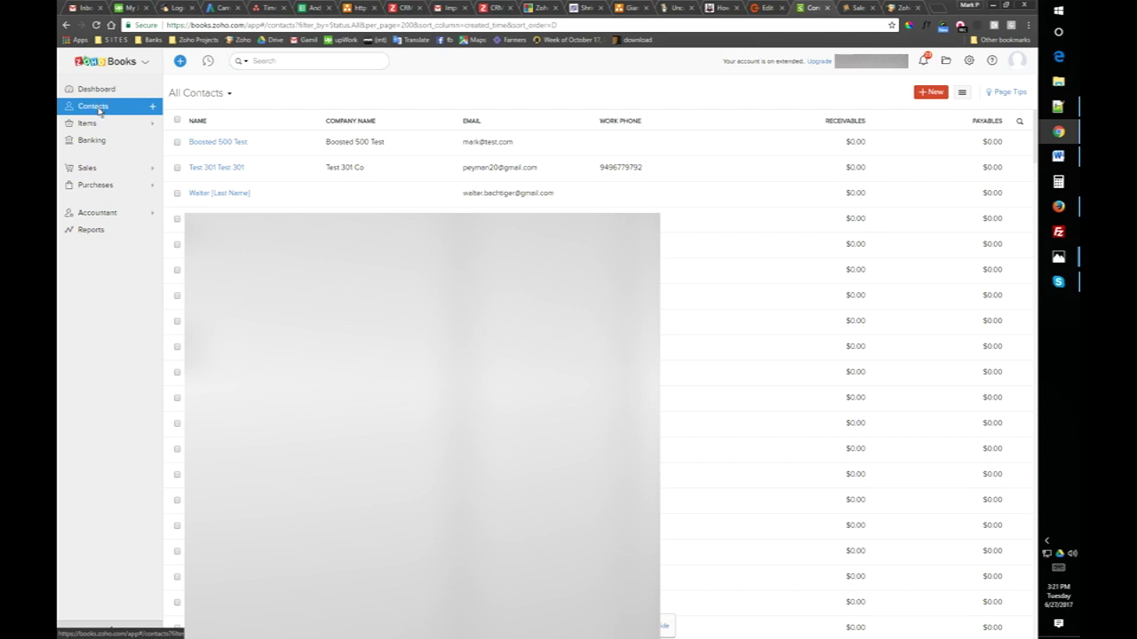
right_click(511, 83)
click(543, 124)
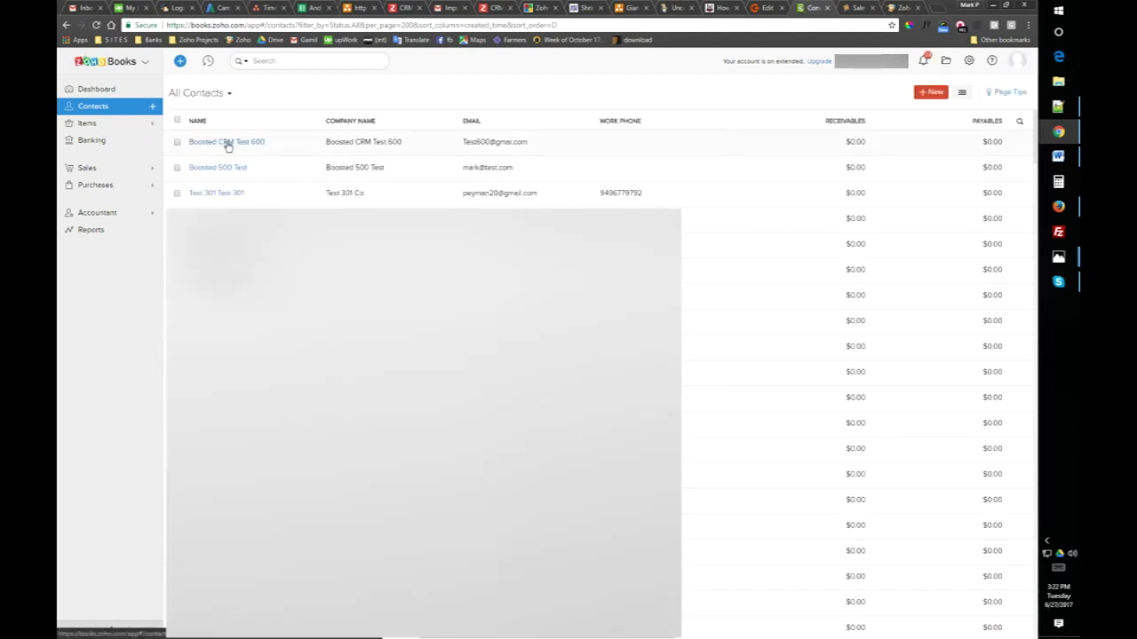
click(94, 169)
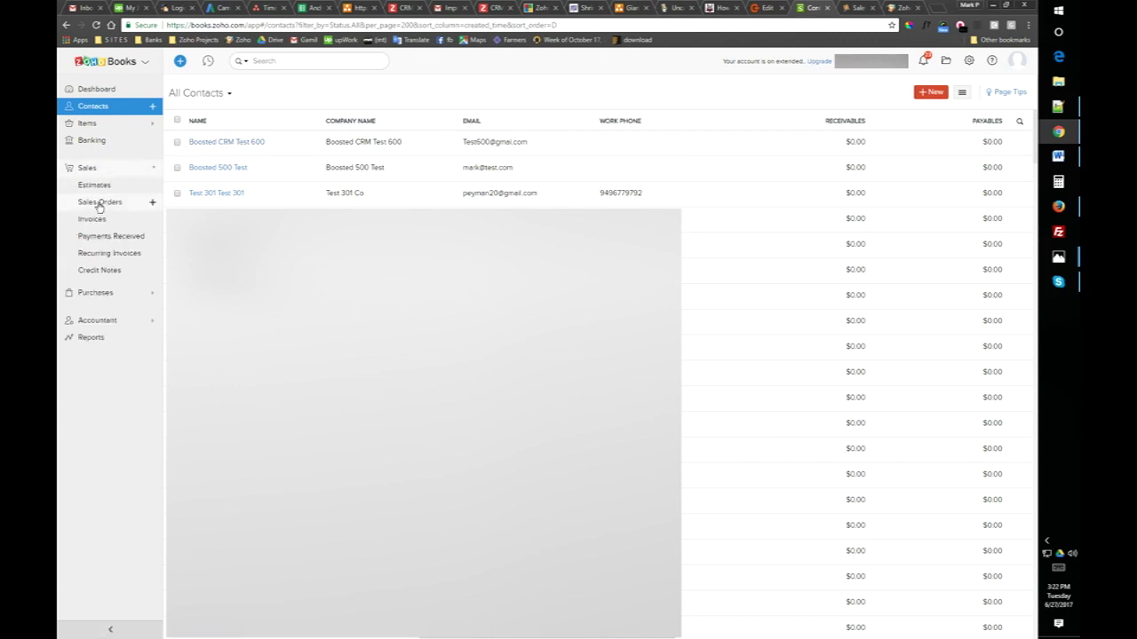
click(97, 203)
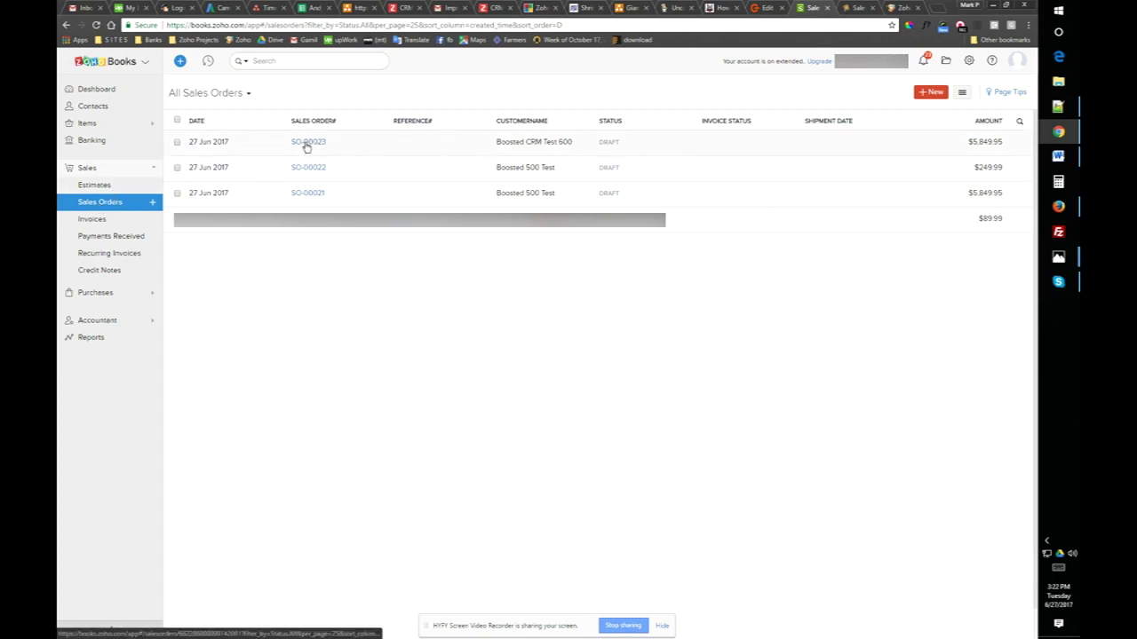
- Open the new $5,849.95 draft sales order and check its More actions menu
click(305, 143)
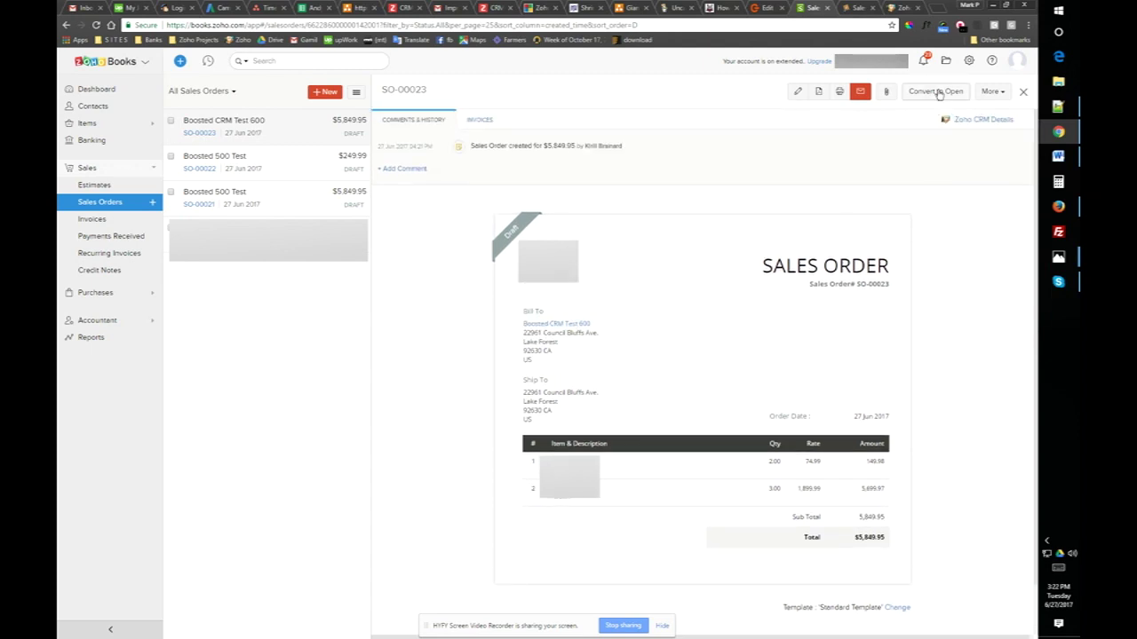
click(990, 91)
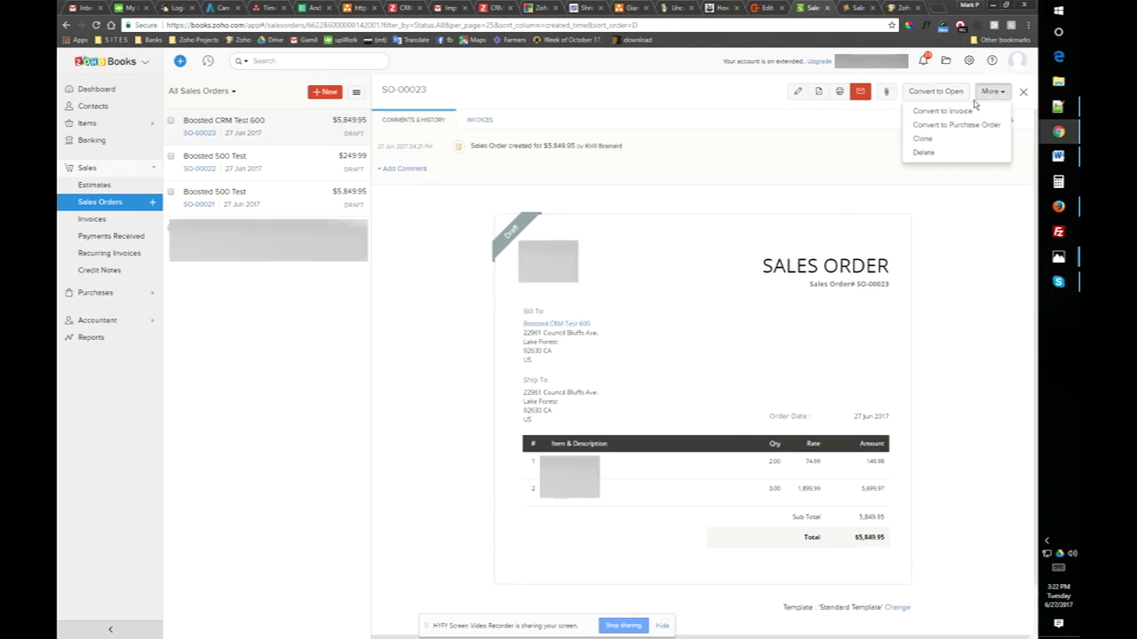
click(958, 374)
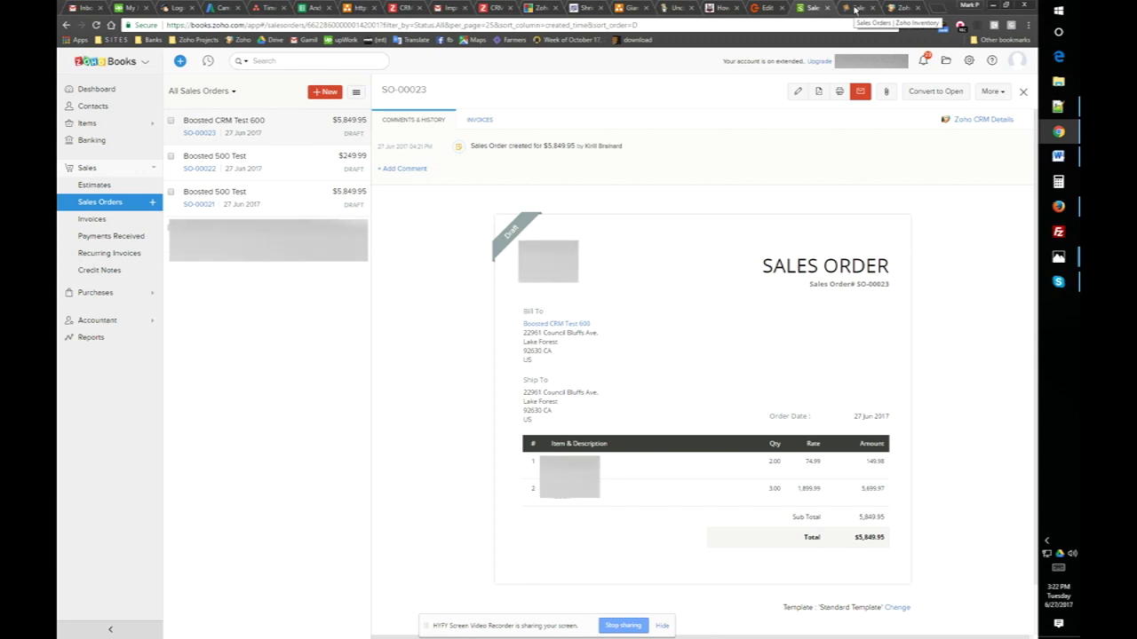
- Reload the Zoho Inventory sales orders list so the $5,849.95 draft appears
click(853, 9)
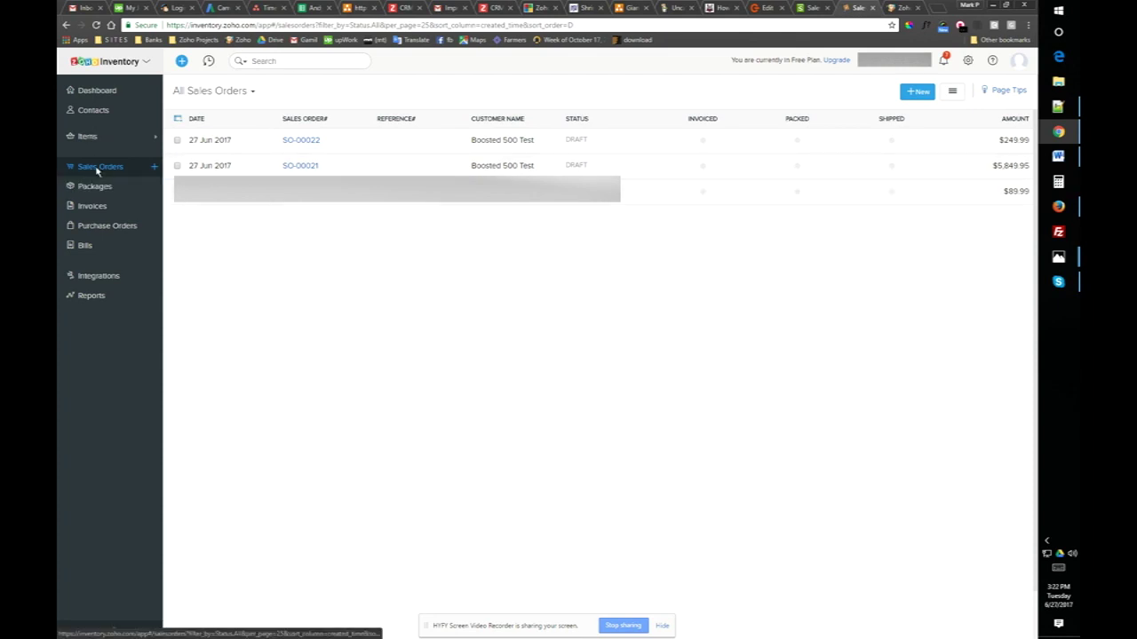
right_click(579, 439)
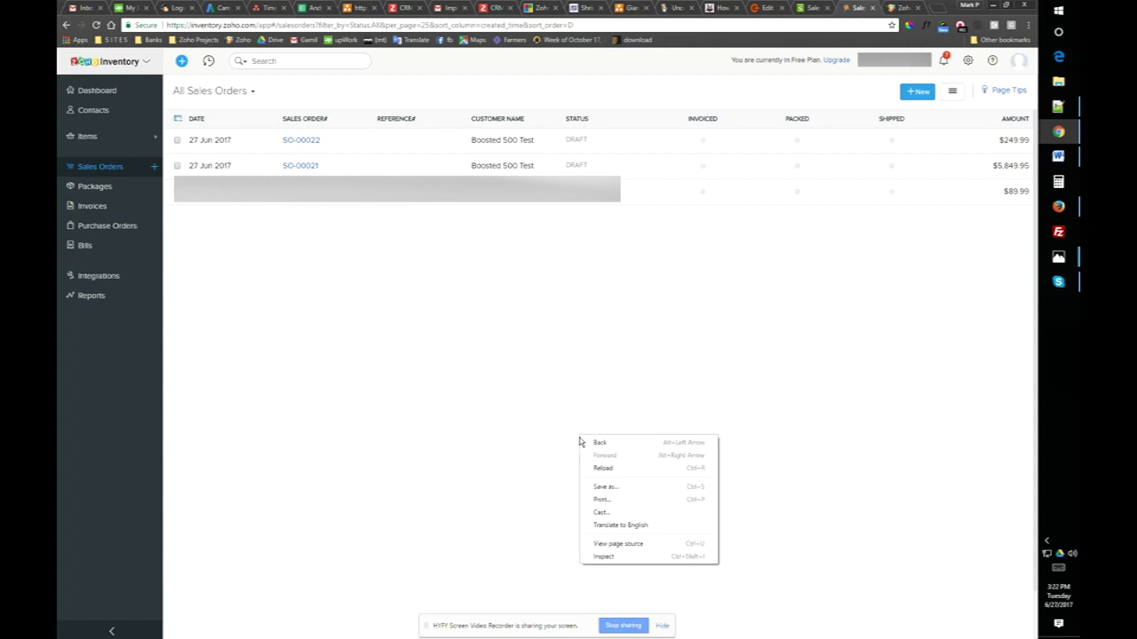
click(602, 468)
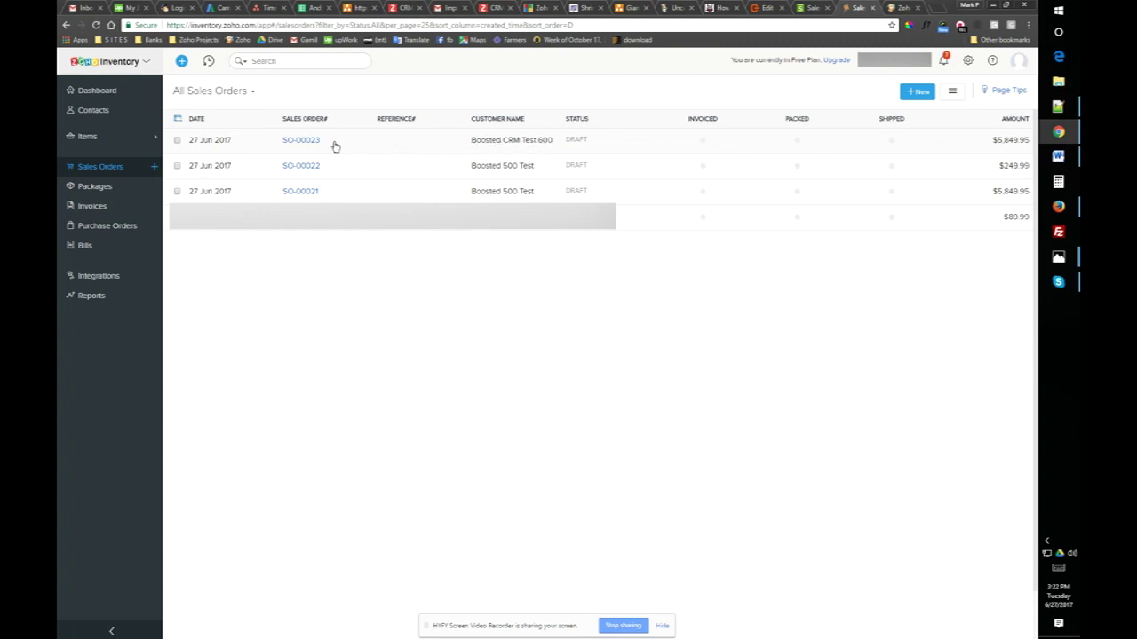
- Open draft sales order SO-00023 and review its Create and More action menus
click(301, 141)
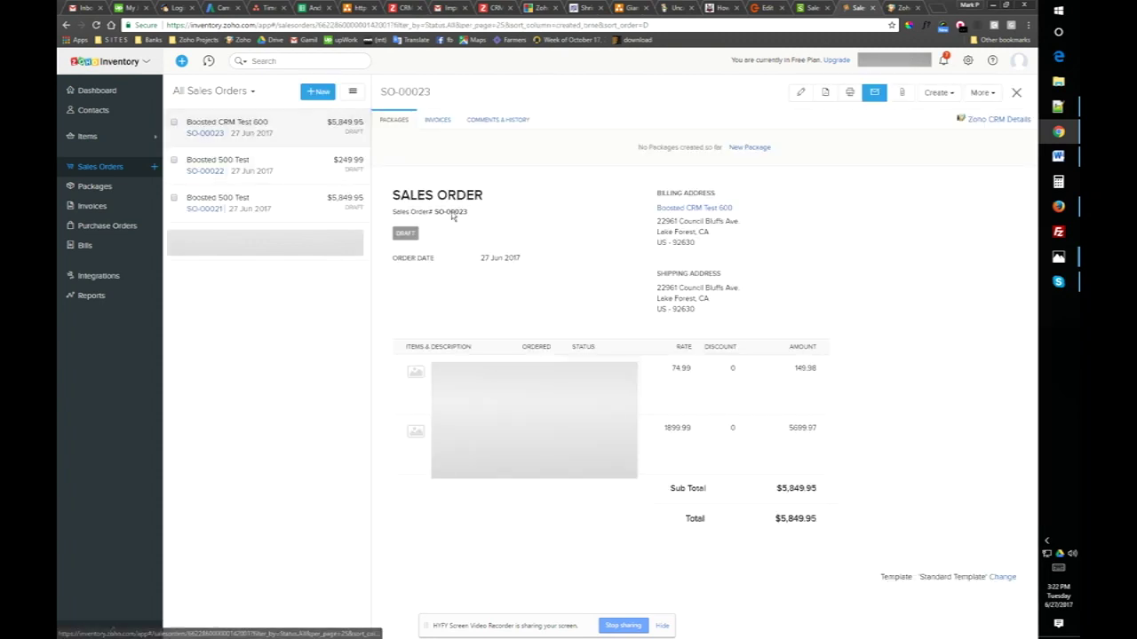
click(952, 92)
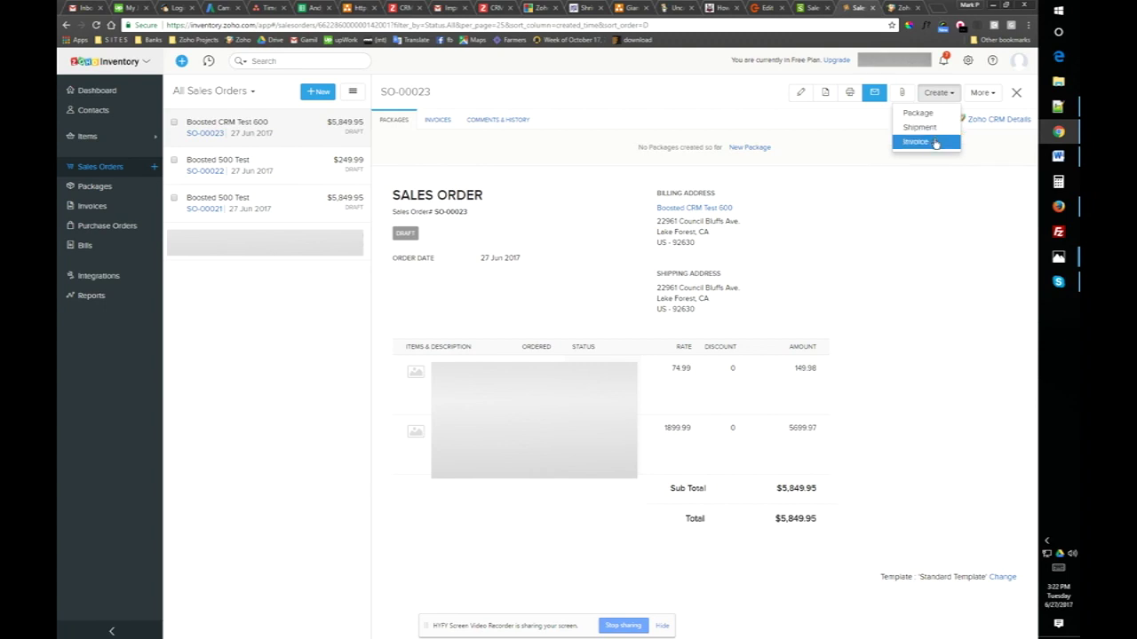
click(986, 92)
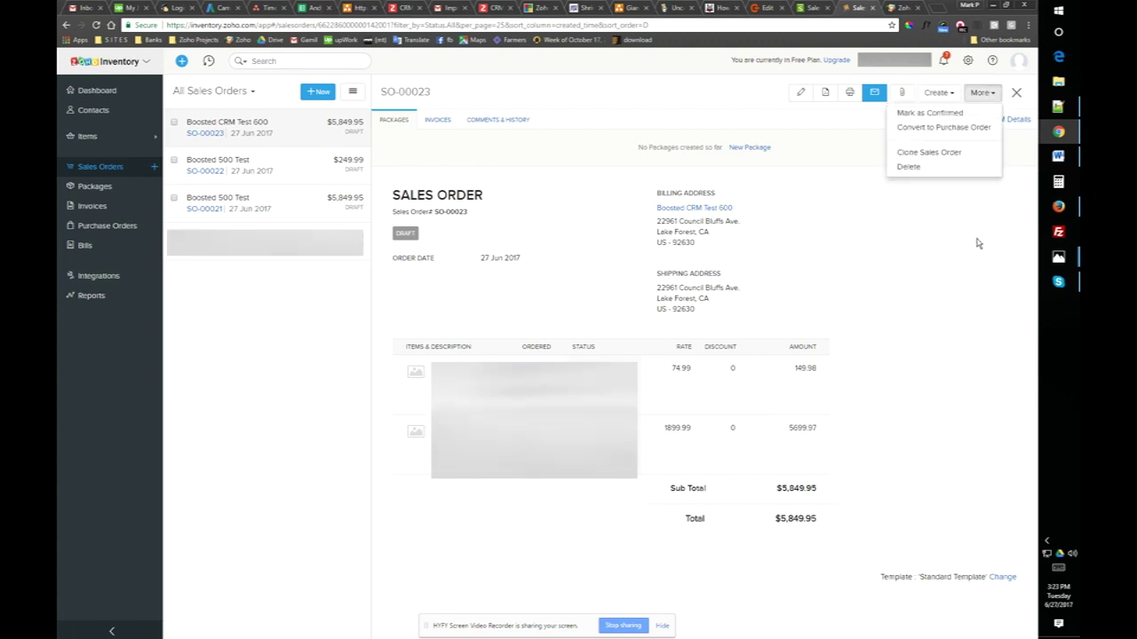
click(959, 224)
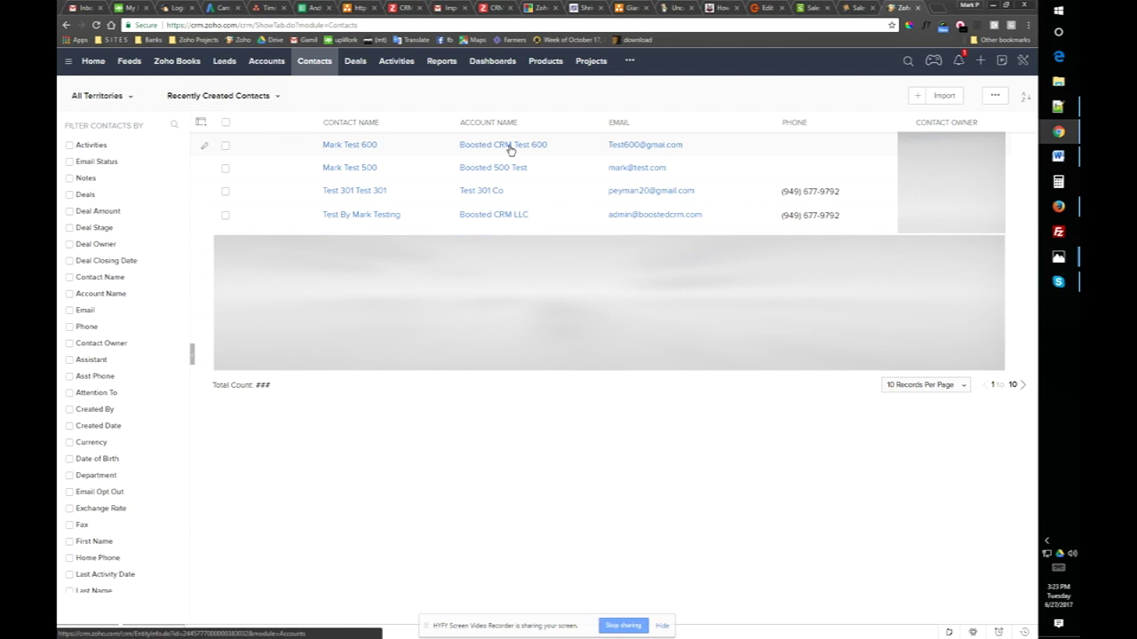
- Open the Boosted CRM Test 600 contact and jump to its Zoho Books records
click(352, 149)
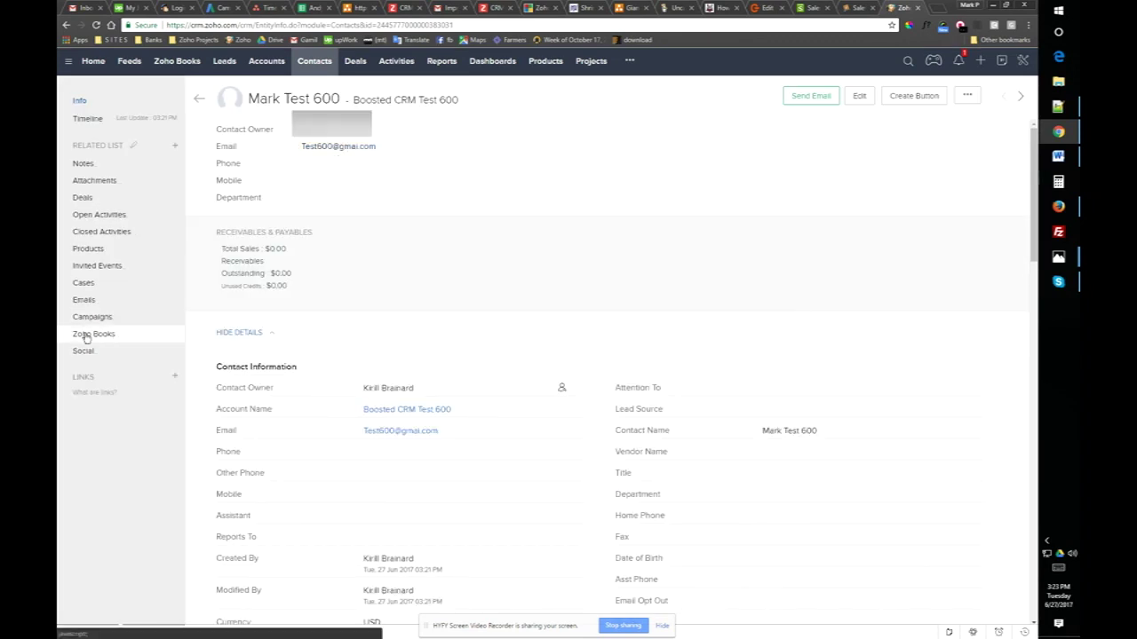
click(86, 336)
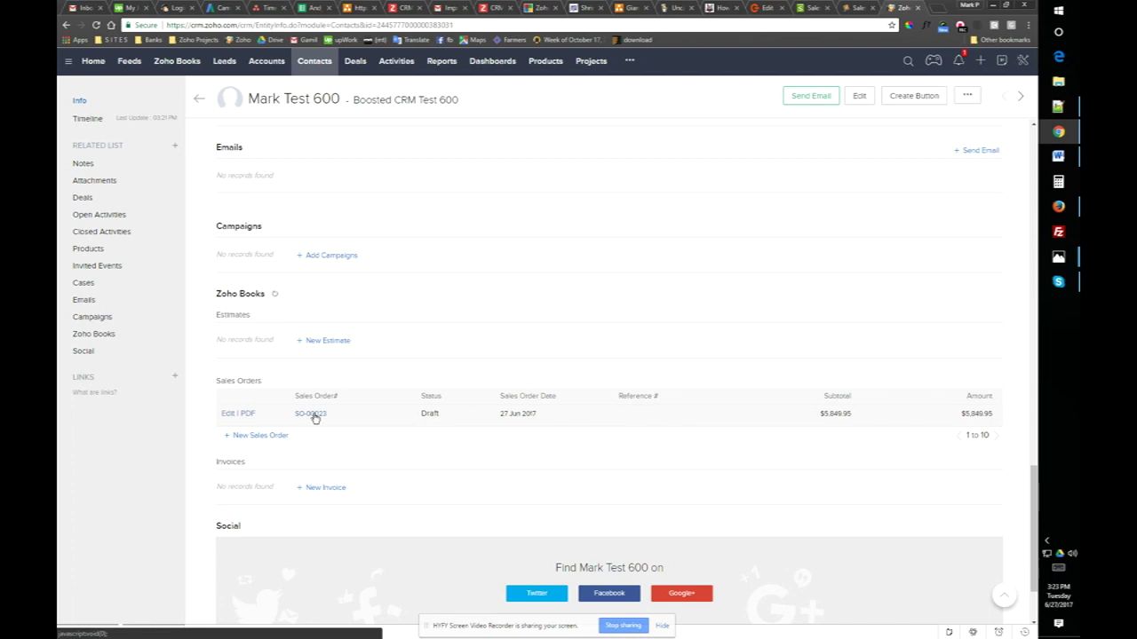
- Open linked sales order SO-00023, then browse the Zoho Books estimates and invoices lists
click(314, 415)
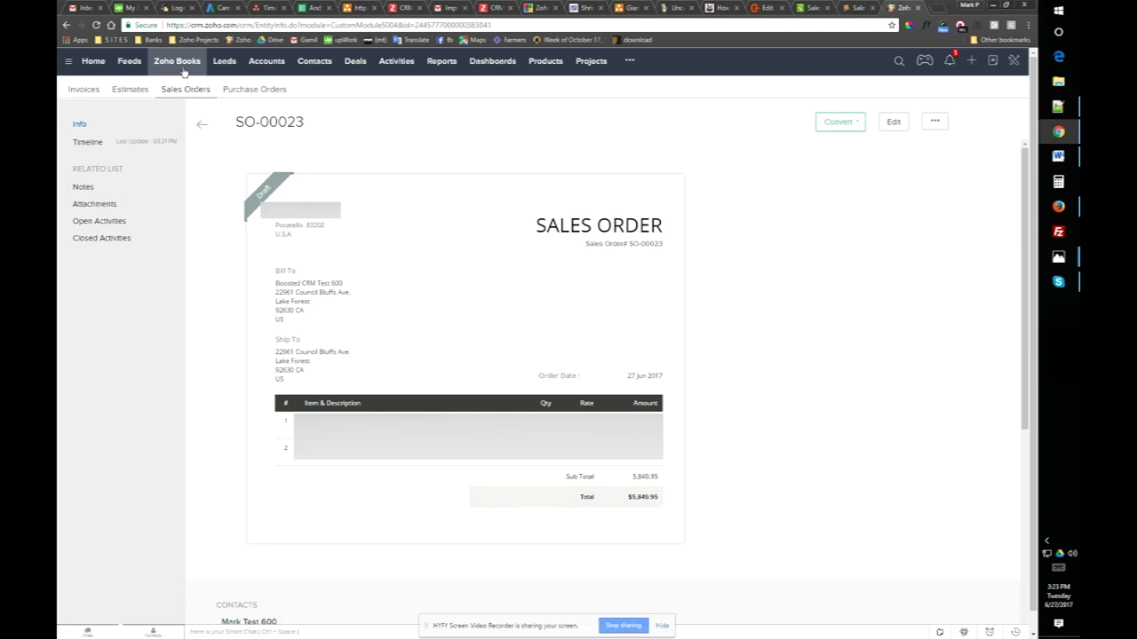
click(132, 92)
click(86, 92)
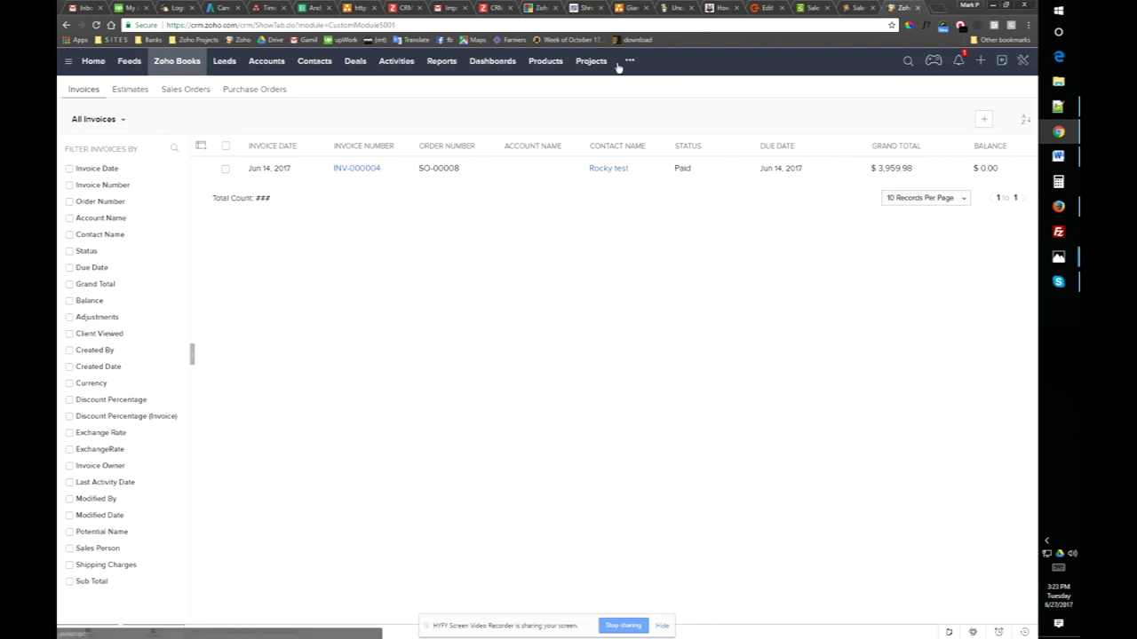
- Check the additional CRM modules list, then open invoice INV-000004
click(629, 62)
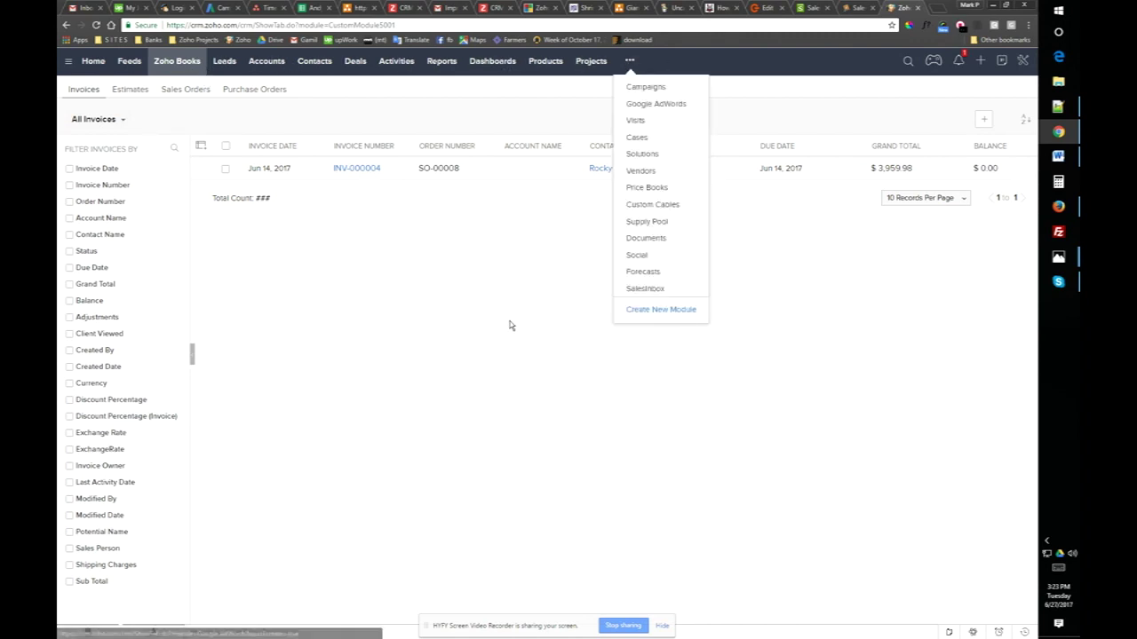
click(755, 306)
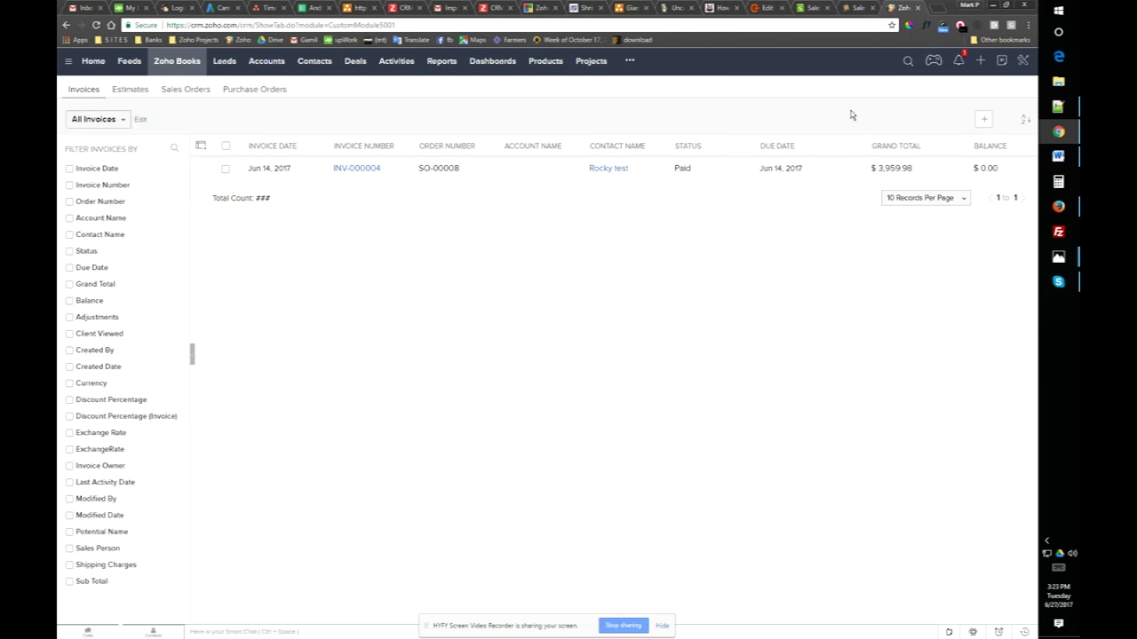
click(358, 169)
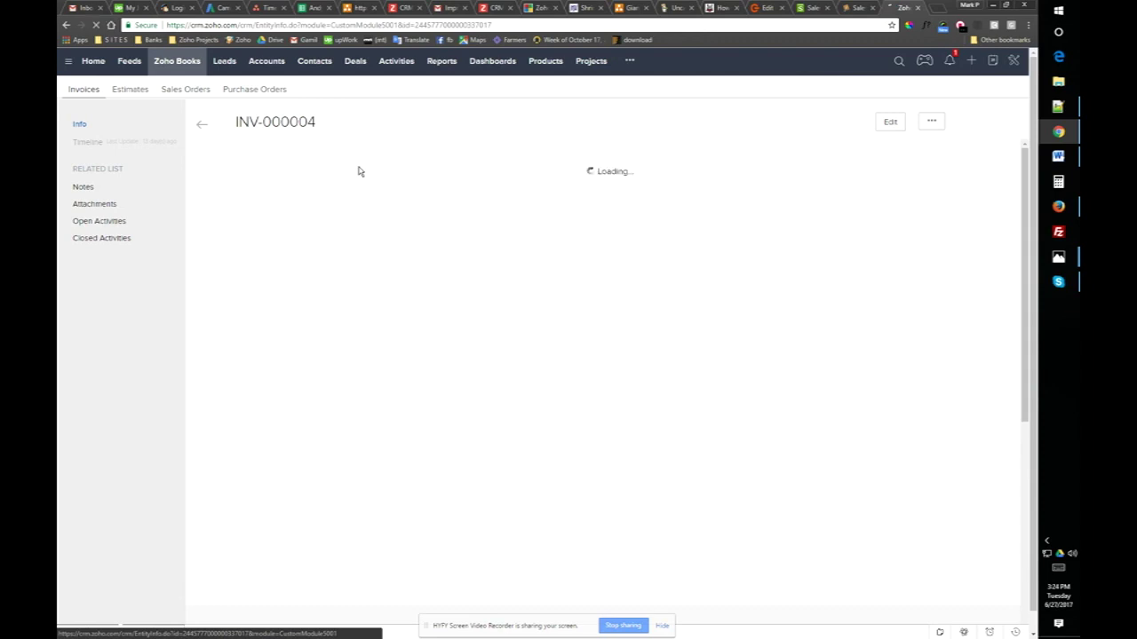